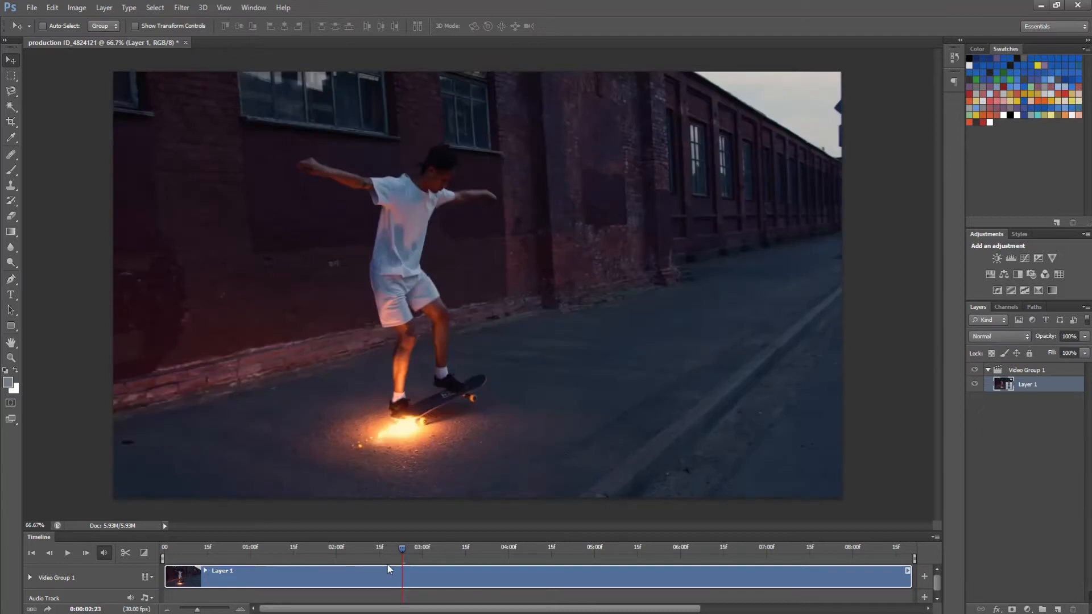
Step: Close the open video document without saving and choose production ID_4824121.mp4 for importing video frames to layers
click(186, 43)
click(543, 238)
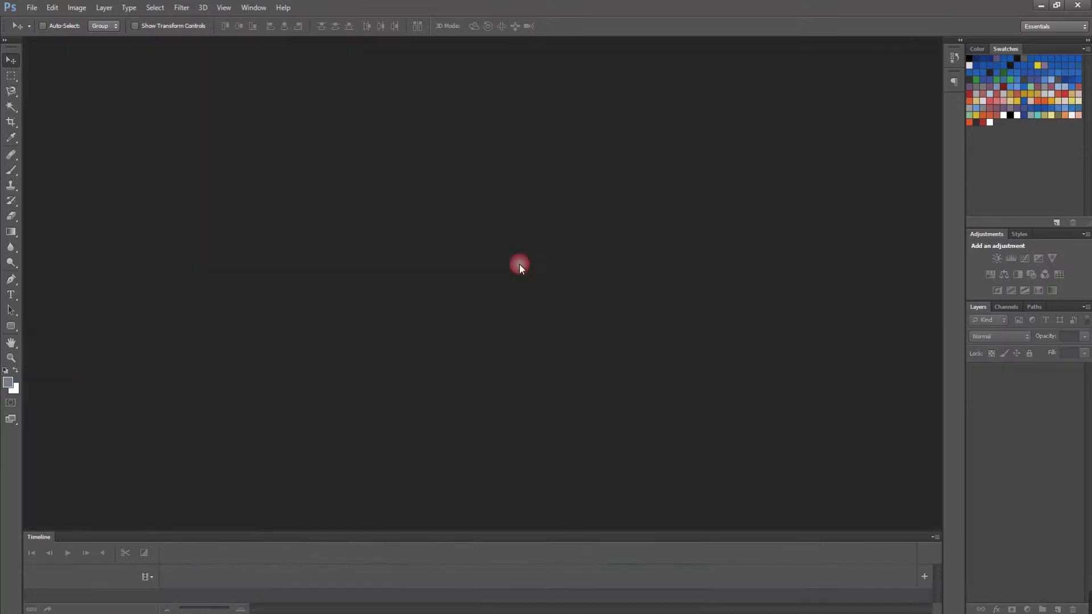
click(32, 8)
mouse_move(111, 220)
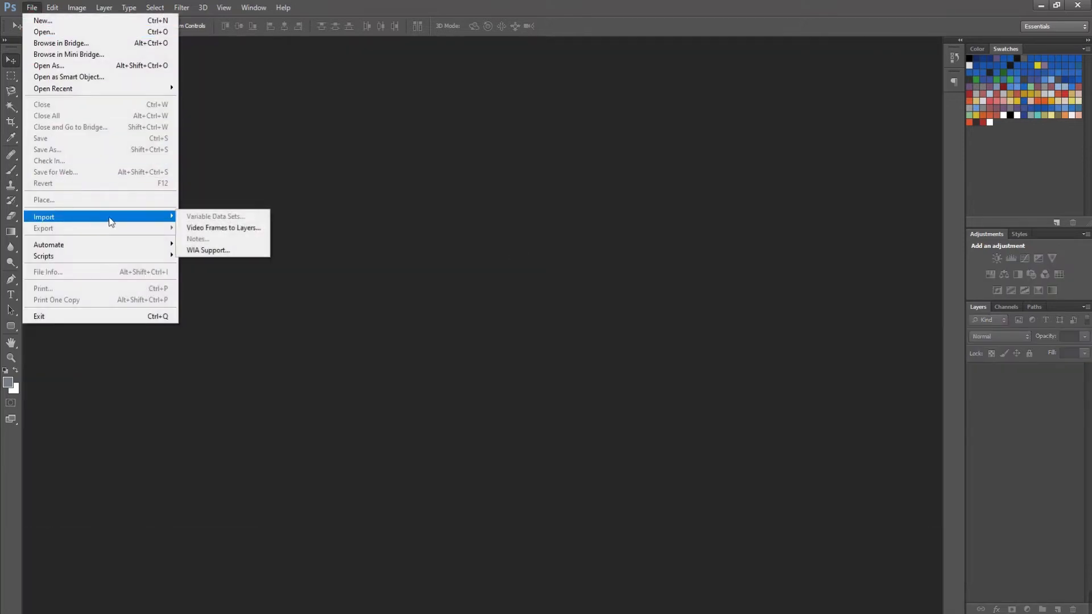
click(230, 234)
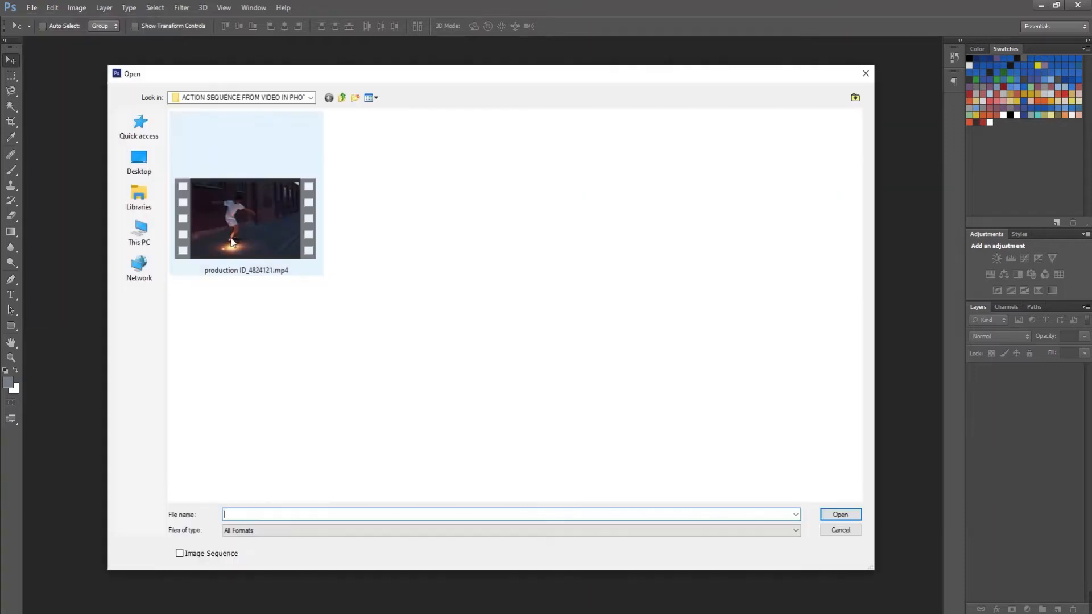
click(254, 216)
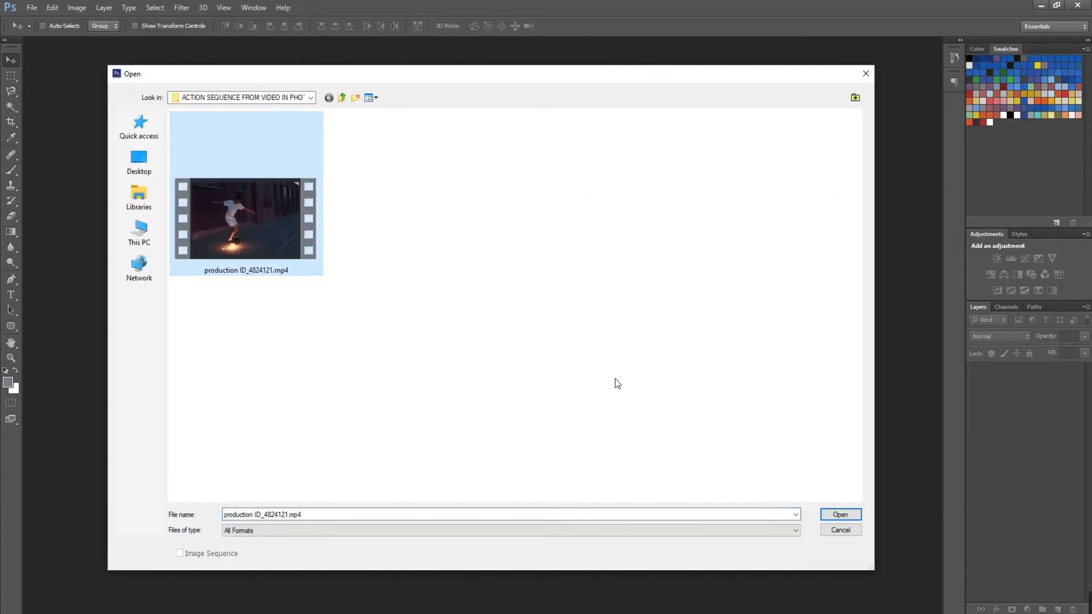
click(837, 514)
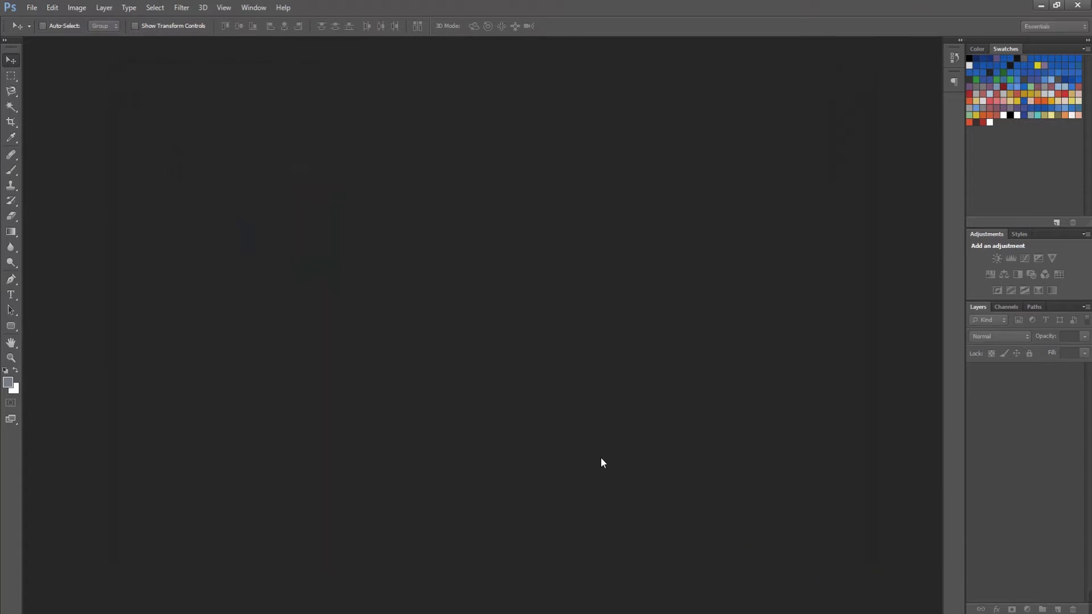
Step: Trim the import range to the skateboarder's jump and import only that selected range as layers
drag(535, 160, 501, 186)
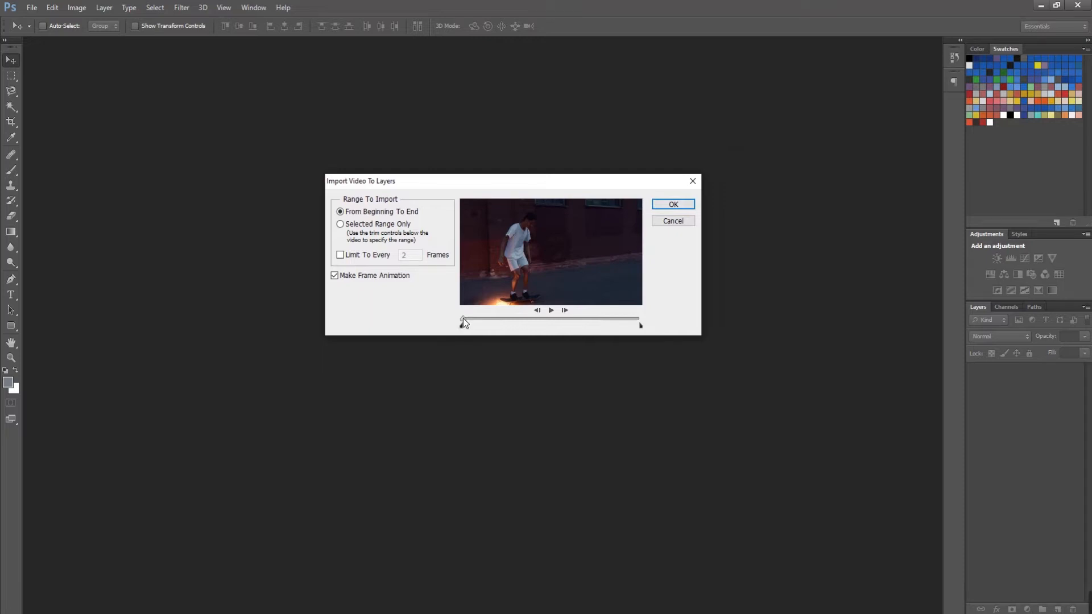
drag(464, 320, 489, 310)
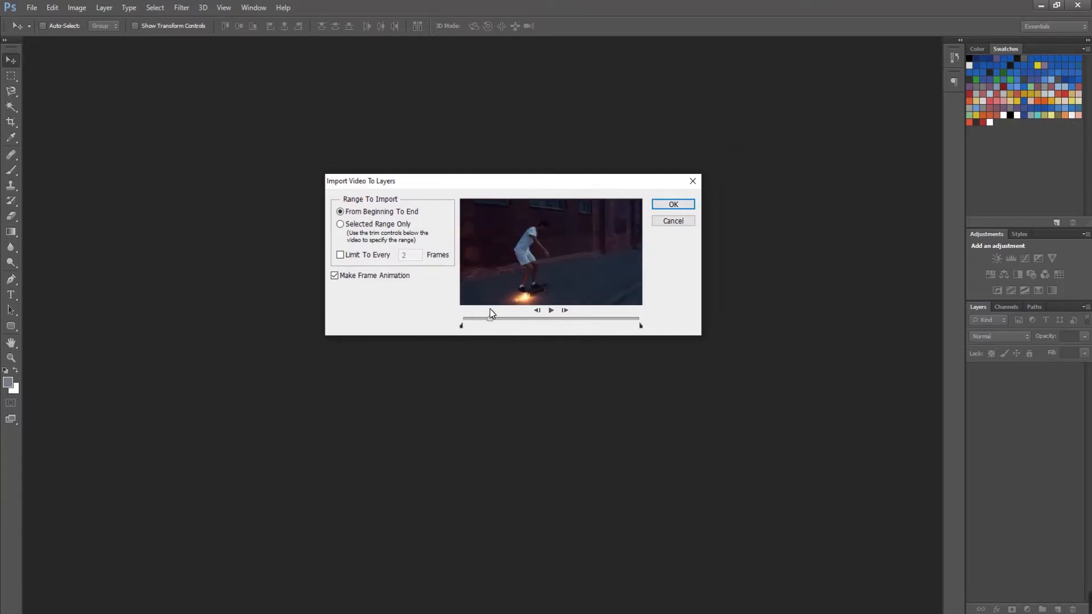
mouse_move(640, 326)
mouse_down()
mouse_move(487, 330)
mouse_move(487, 319)
mouse_move(526, 317)
mouse_move(514, 316)
mouse_up()
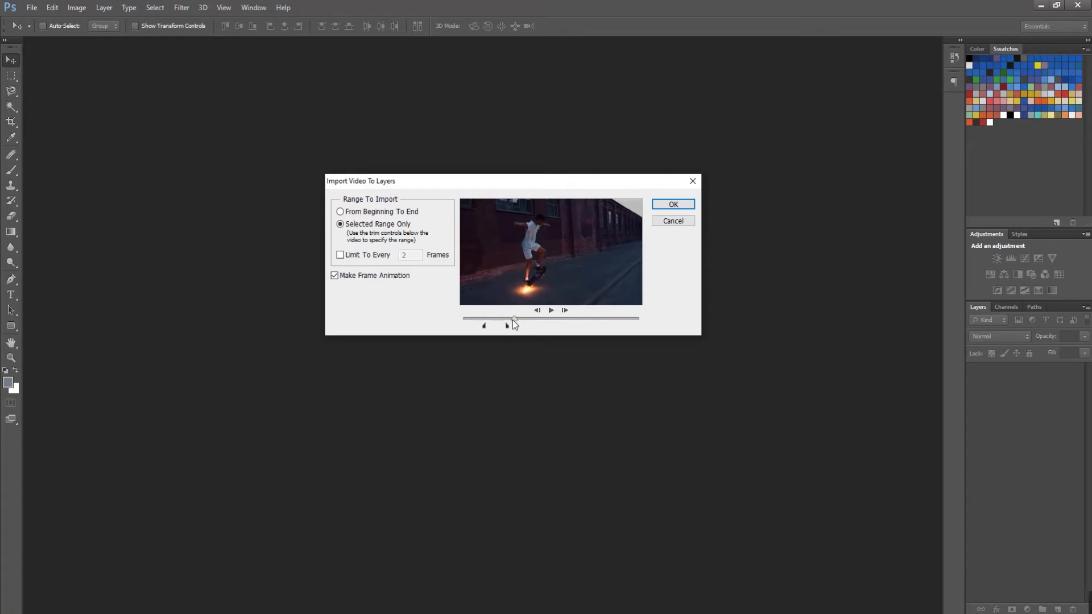
drag(508, 325, 515, 325)
click(672, 204)
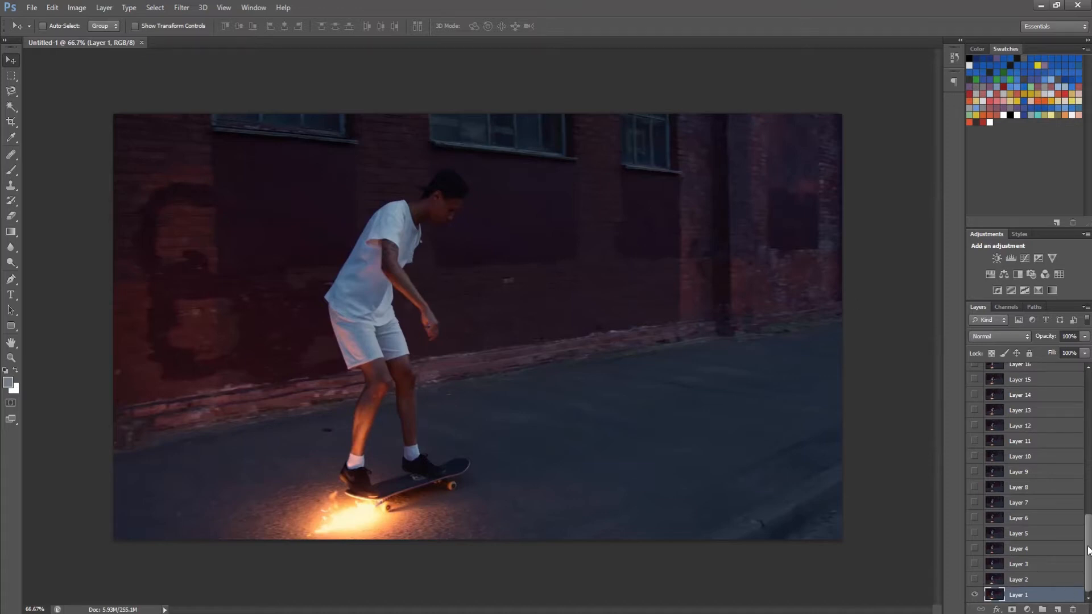
Step: Look through the imported frame layers, briefly showing Layer 13 and Layer 17 to preview their poses
scroll(1088, 550, up, 9)
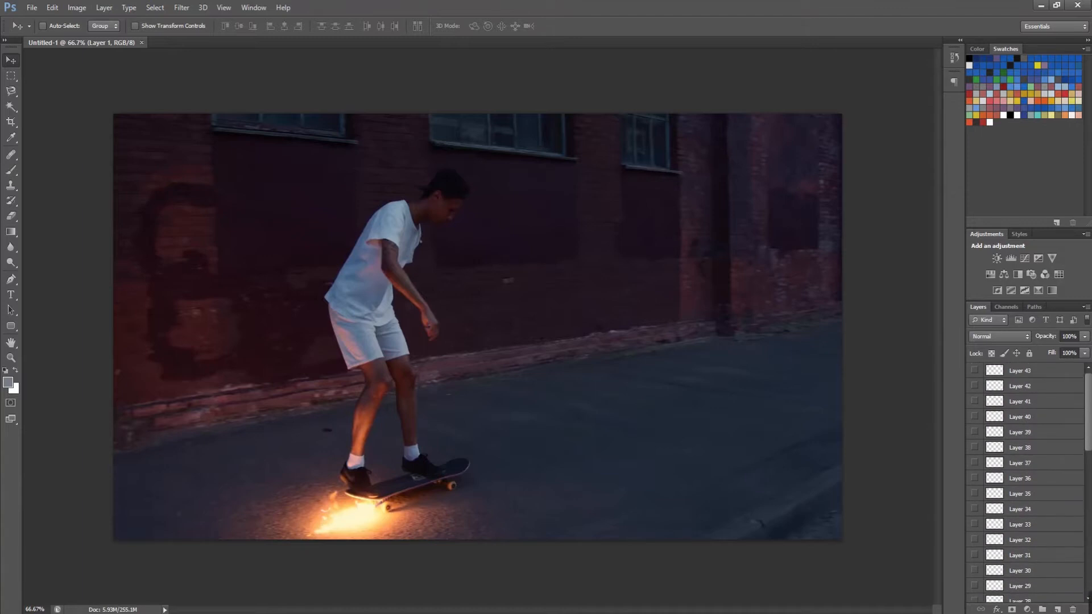
scroll(1023, 483, down, 7)
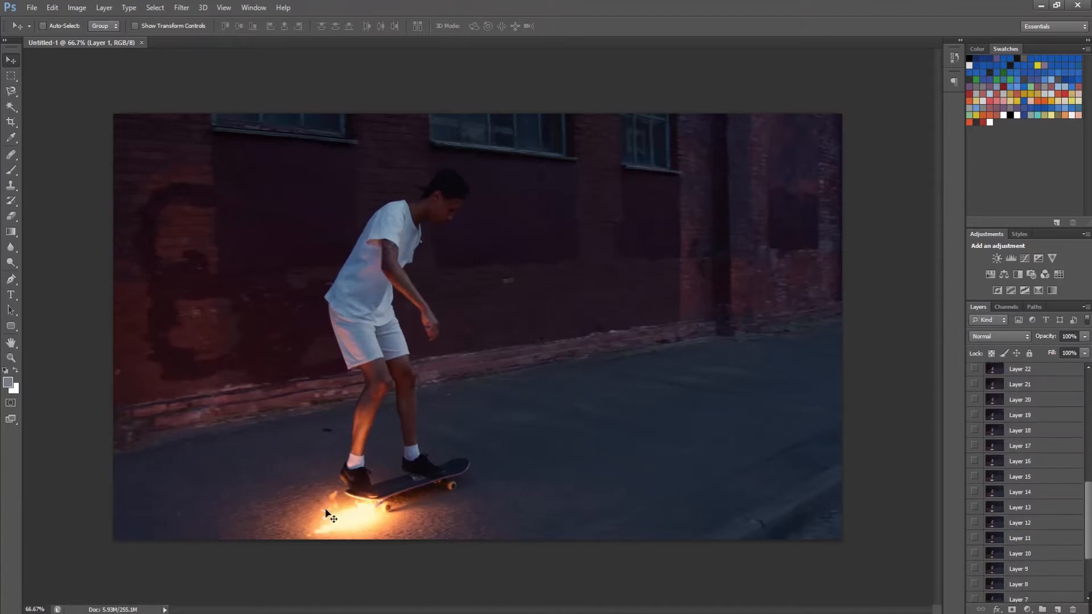
click(976, 507)
click(976, 507)
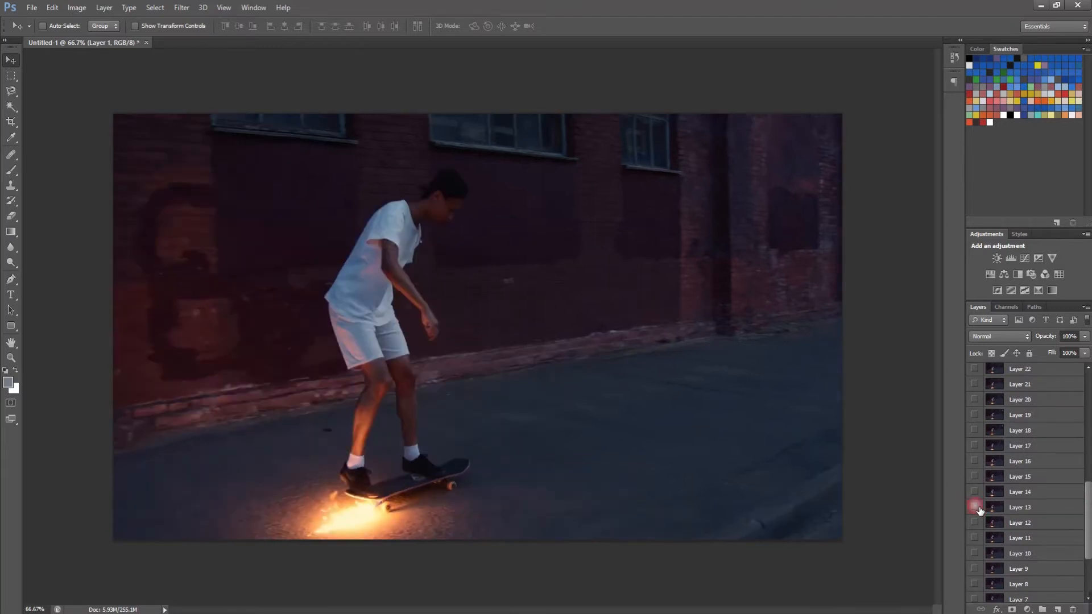
click(977, 447)
click(978, 447)
scroll(978, 447, down, 3)
Step: Start saving the Layer 1 frame as a new file and create a destination folder named "Images for use"
click(31, 8)
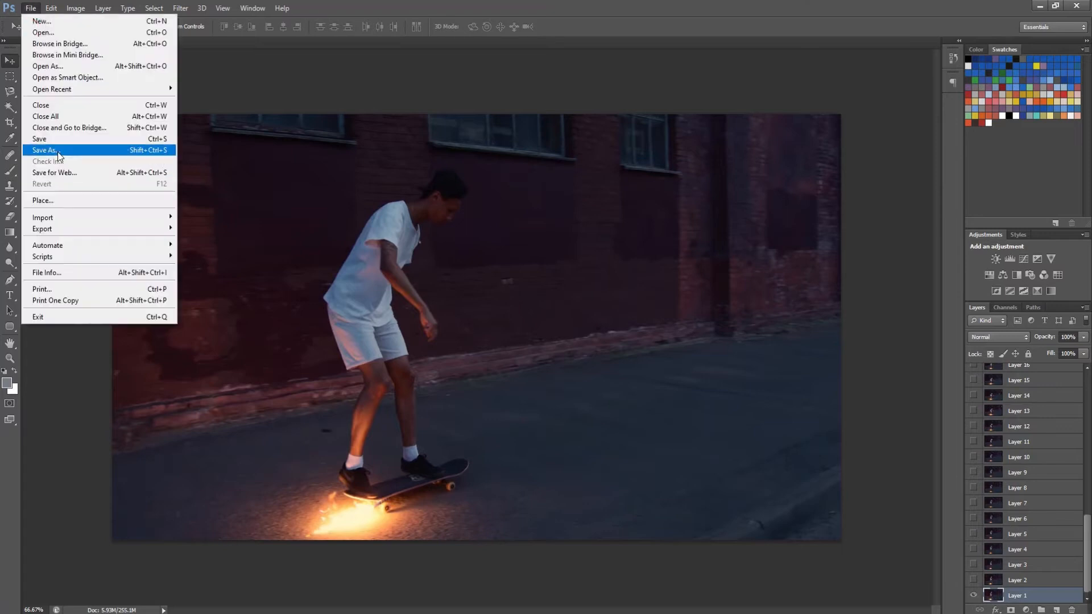
click(58, 150)
click(350, 94)
text(Images for use)
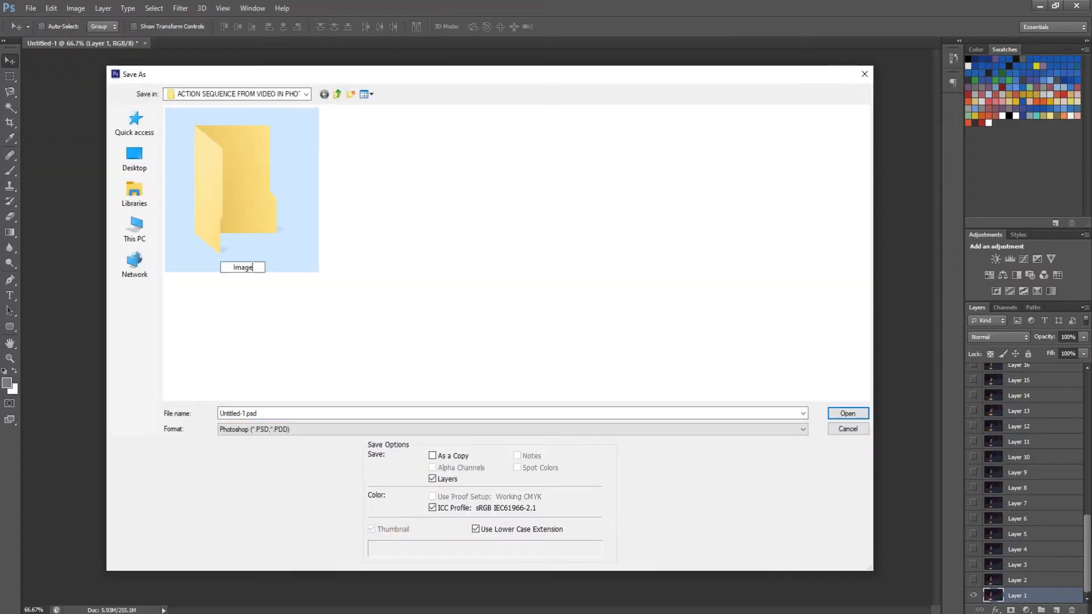
key(Return)
key(Return)
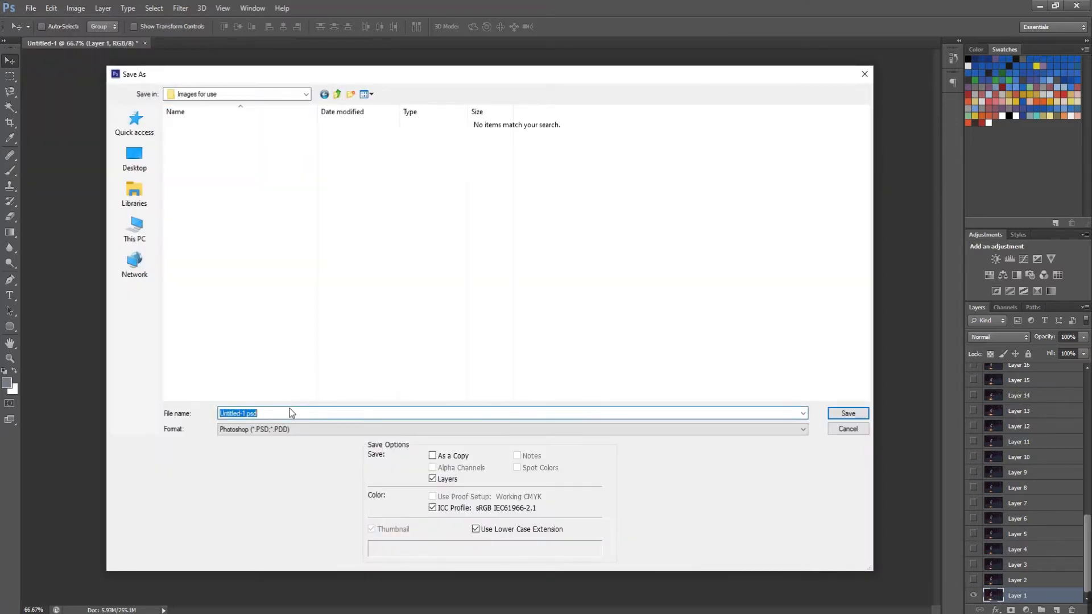
Step: Save the Layer 1 frame in PNG format as "Action image_01"
text(Action image_01)
click(335, 429)
click(336, 573)
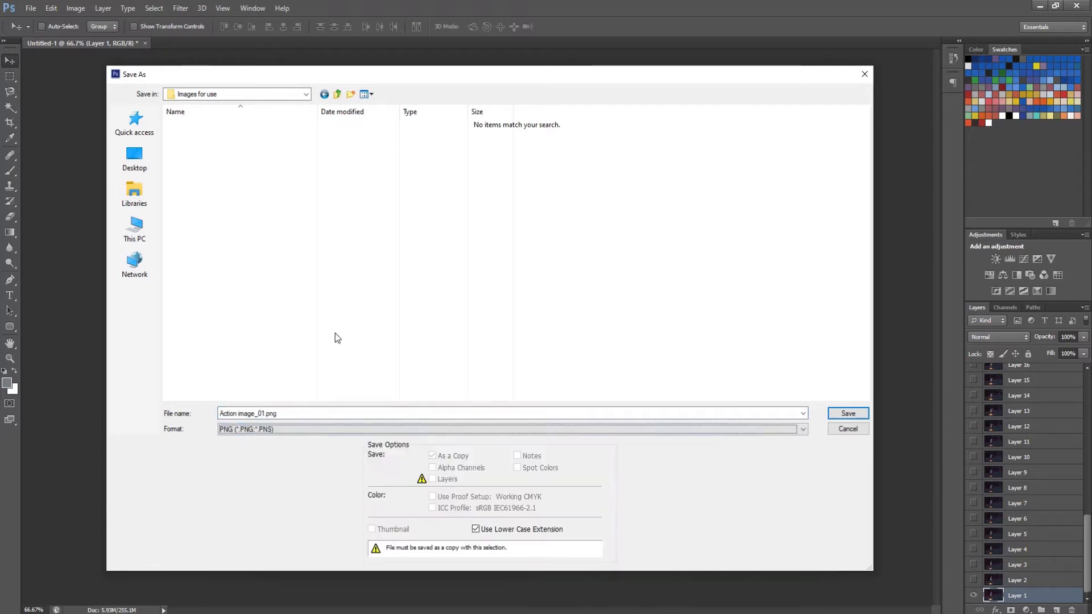
key(Return)
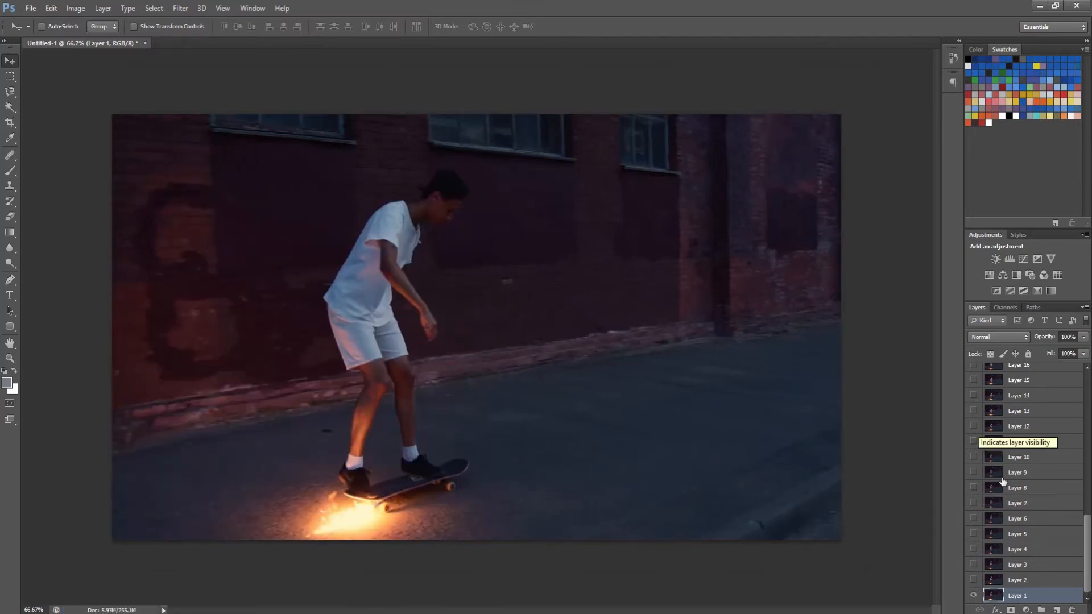
Step: Show only the Layer 16 frame and set PNG as the format for saving it as a copy
scroll(978, 491, up, 4)
click(974, 489)
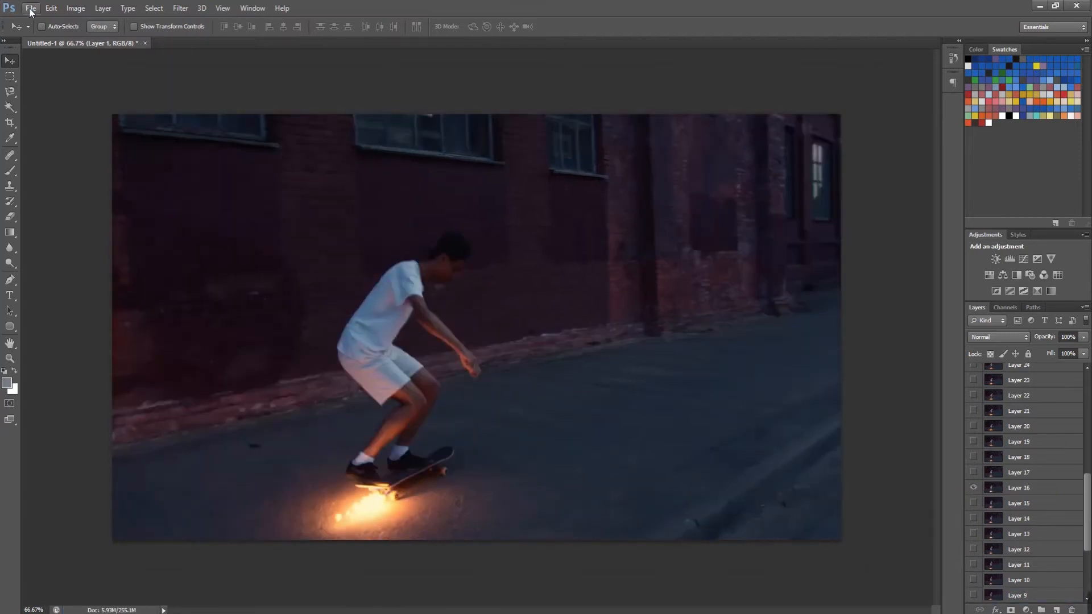
click(31, 8)
click(70, 154)
click(256, 429)
click(250, 573)
Step: Name the Layer 16 copy "Action image_02" and save it alongside the first image
click(209, 125)
click(316, 413)
key(BackSpace)
key(BackSpace)
key(BackSpace)
key(BackSpace)
key(BackSpace)
text(2)
key(Return)
key(Return)
Step: Show only the Layer 37 frame and set PNG as the format for saving it as a copy
scroll(1000, 455, up, 8)
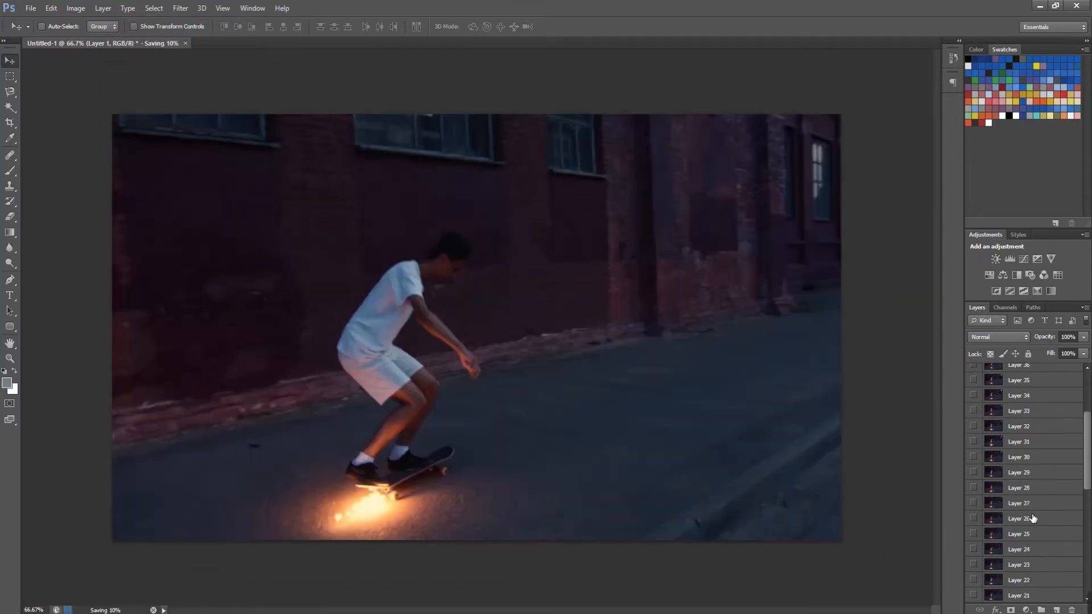
click(974, 411)
click(30, 8)
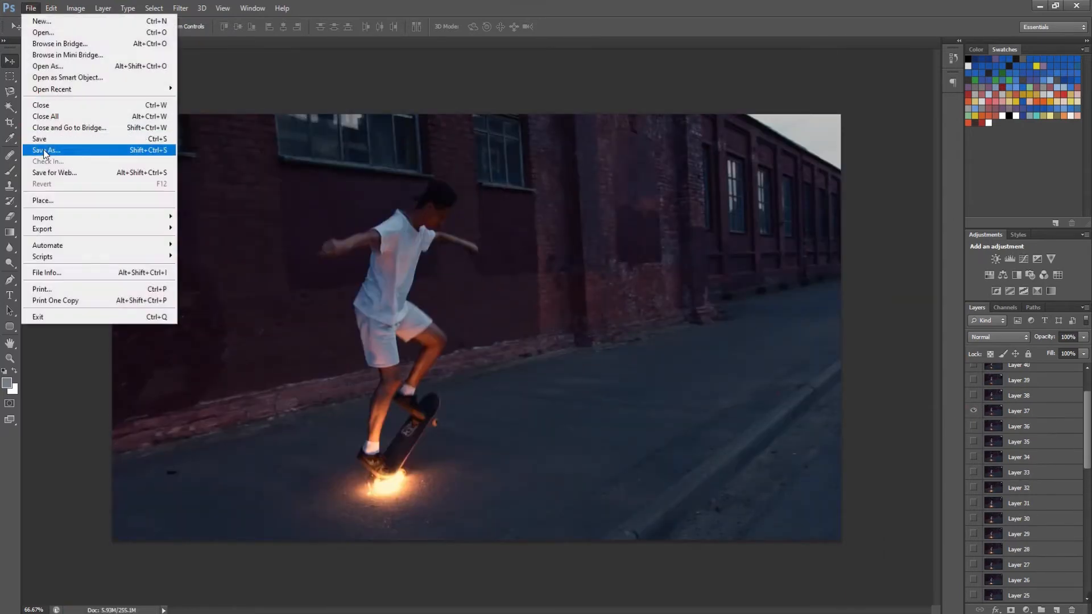
click(57, 146)
click(279, 429)
click(327, 334)
Step: Name the Layer 37 copy "Action image_03" and save it in the "Images for use" folder
click(209, 136)
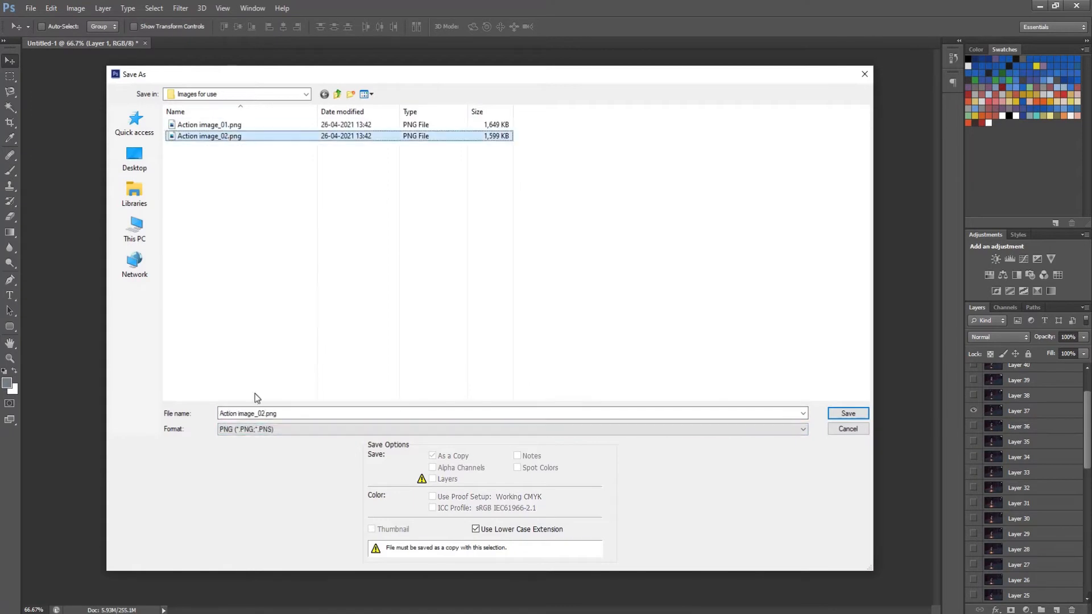
key(BackSpace)
key(BackSpace)
key(BackSpace)
key(BackSpace)
key(BackSpace)
text(3)
key(Return)
key(Return)
Step: Preview the Layer 43 frame briefly and close the Untitled-1 document without saving
scroll(1037, 478, up, 3)
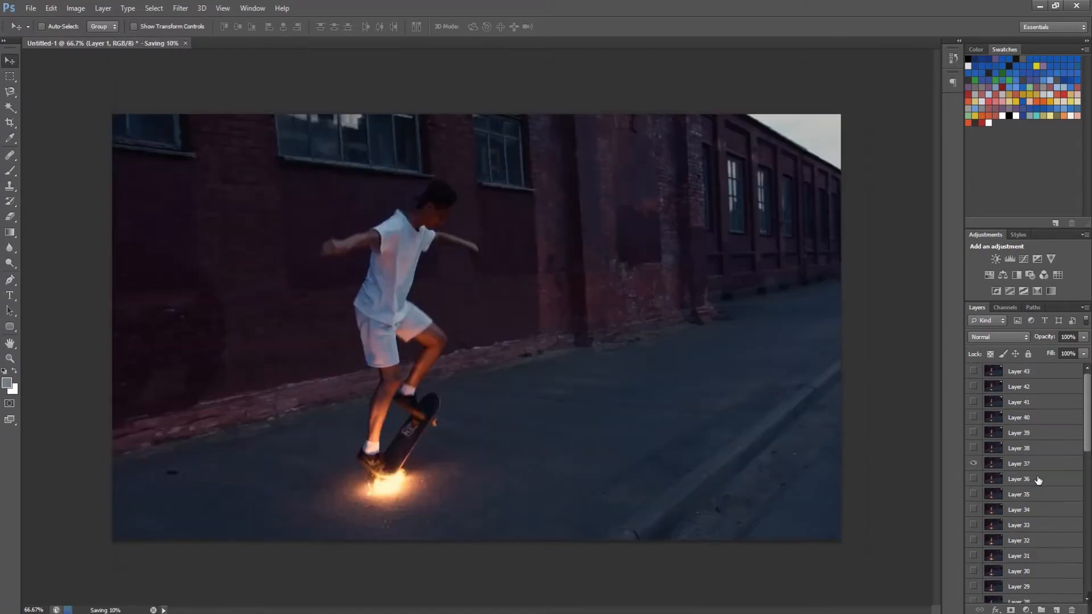
click(974, 371)
click(974, 371)
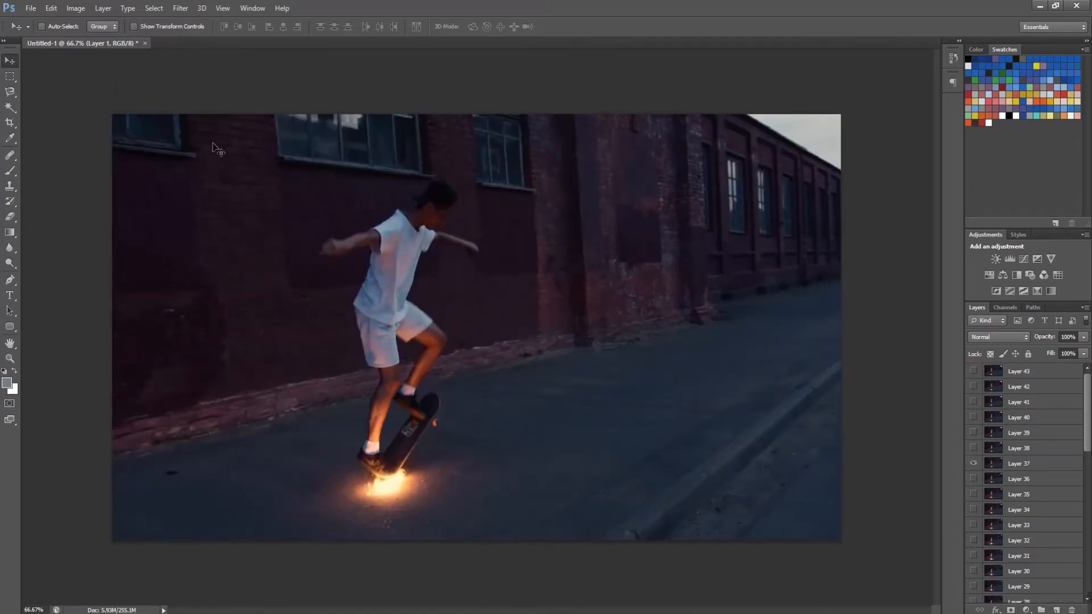
click(145, 43)
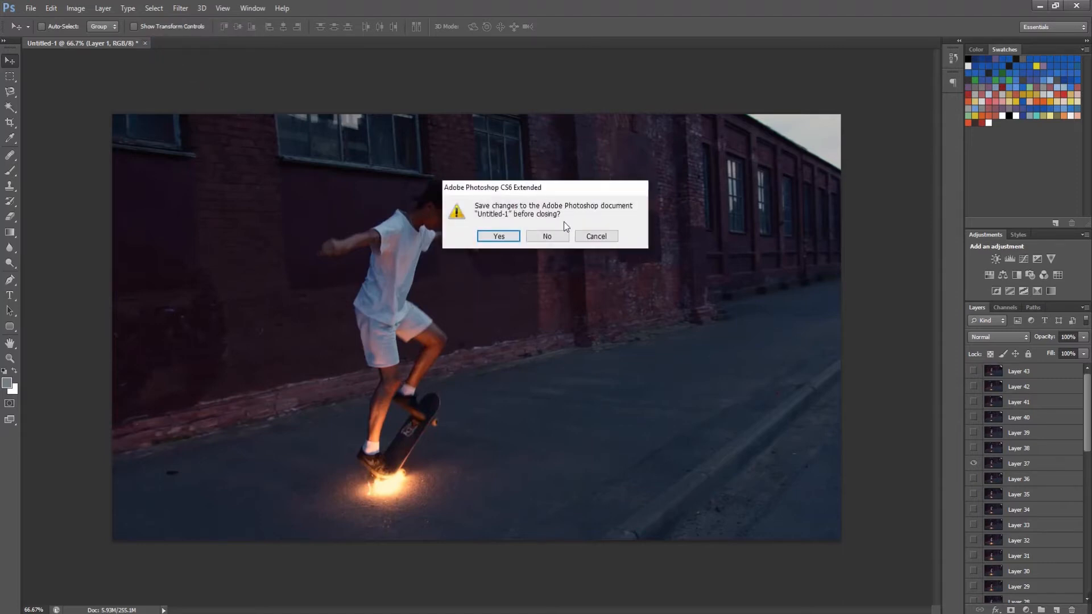
click(546, 237)
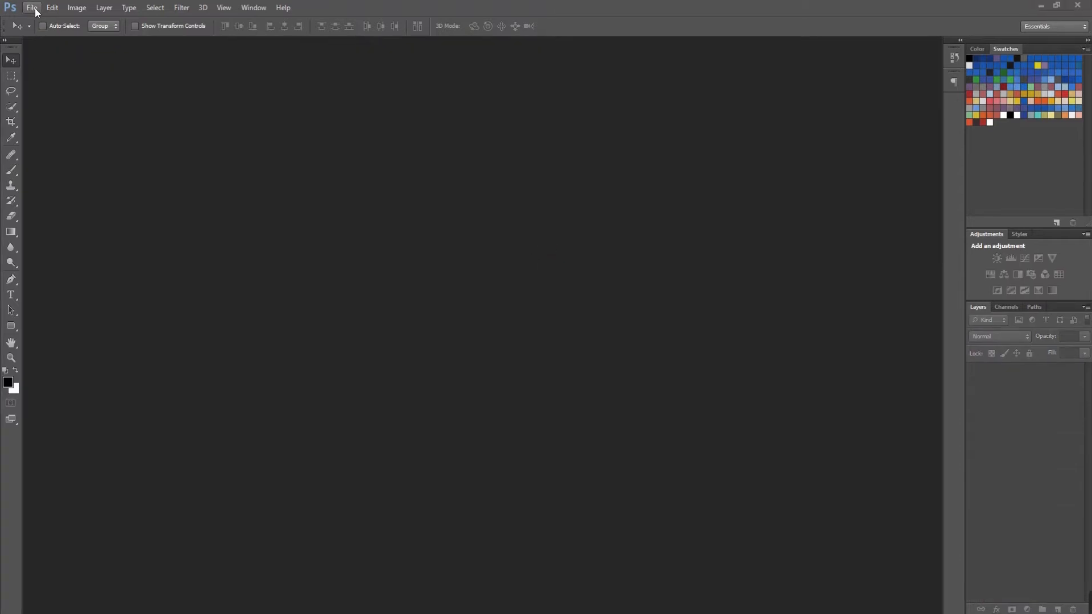
Step: Load Action image_01.png, Action image_02.png and Action image_03.png into one stack with automatic alignment of the source images
click(33, 8)
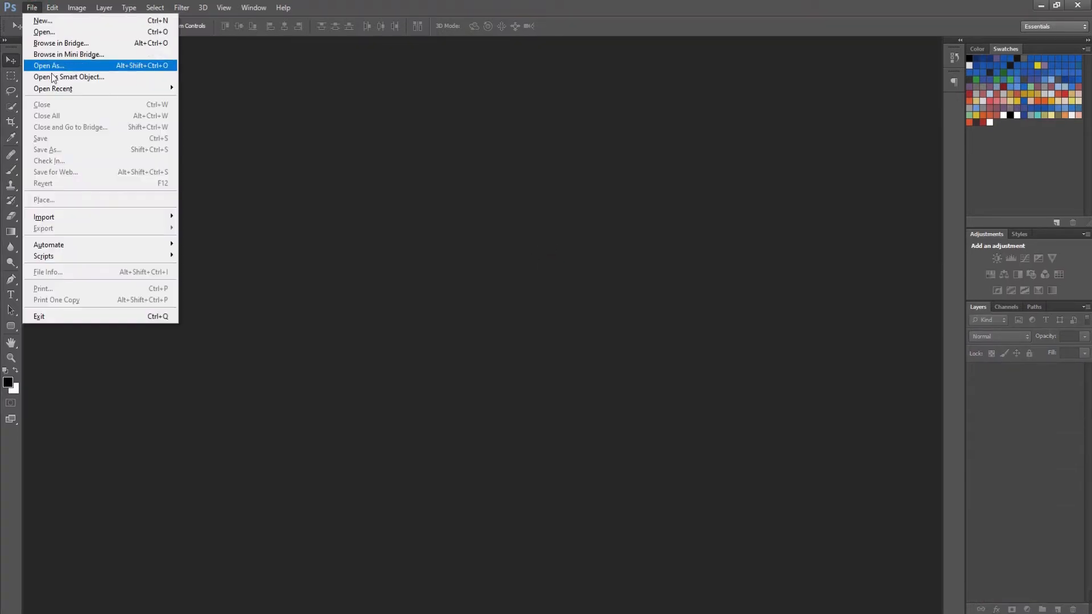
mouse_move(62, 258)
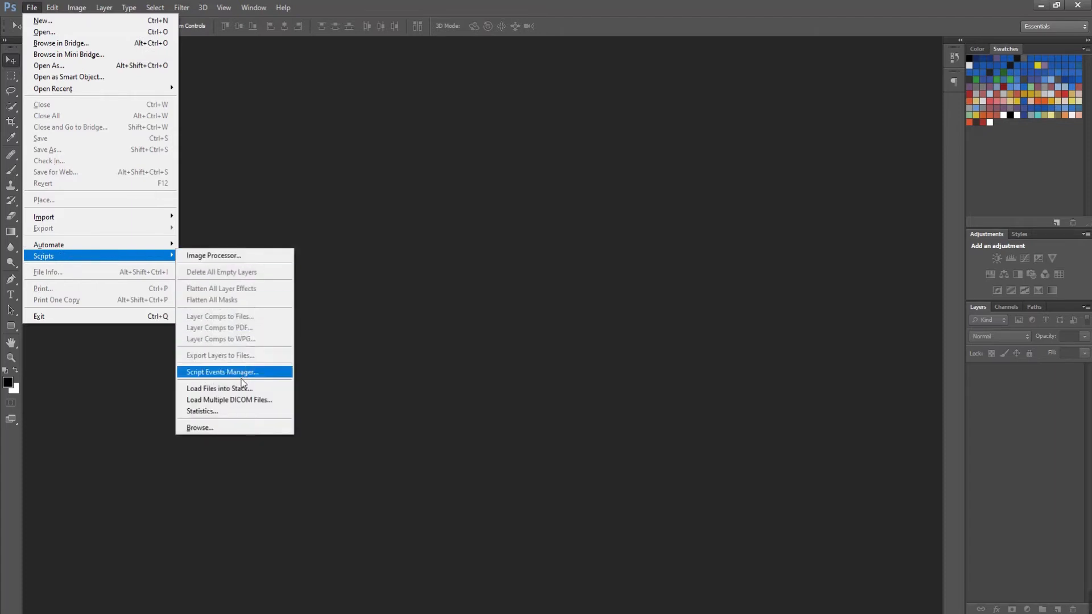
click(232, 390)
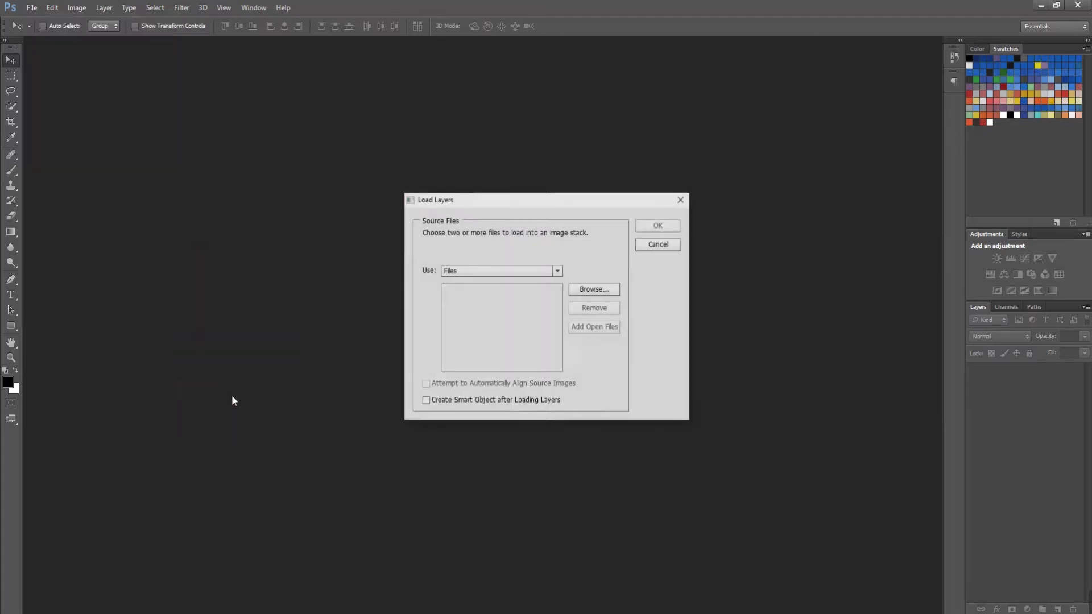
click(589, 289)
drag(191, 255, 341, 177)
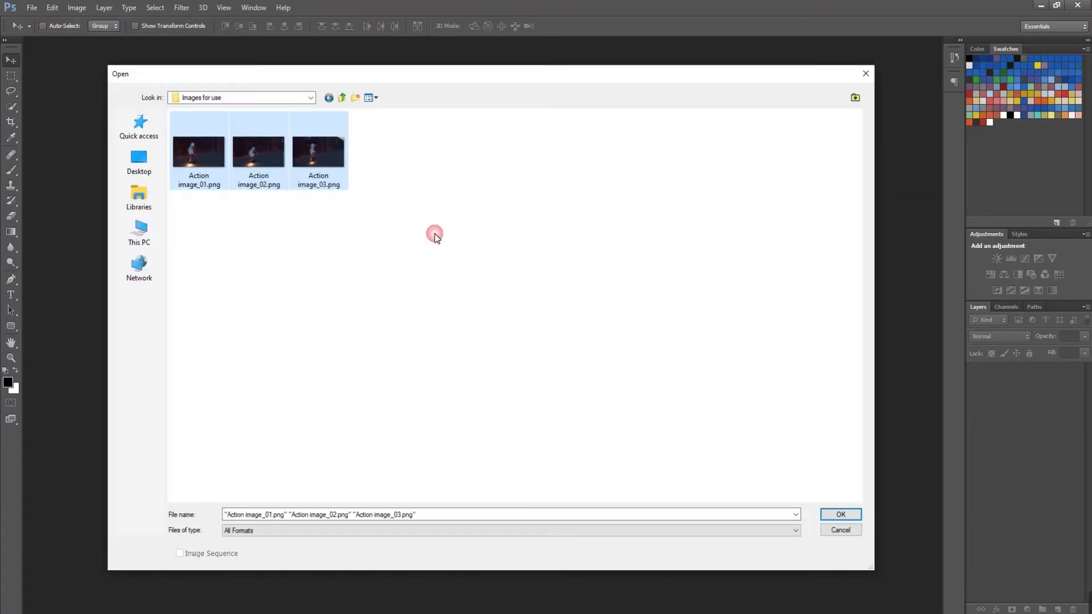
click(840, 515)
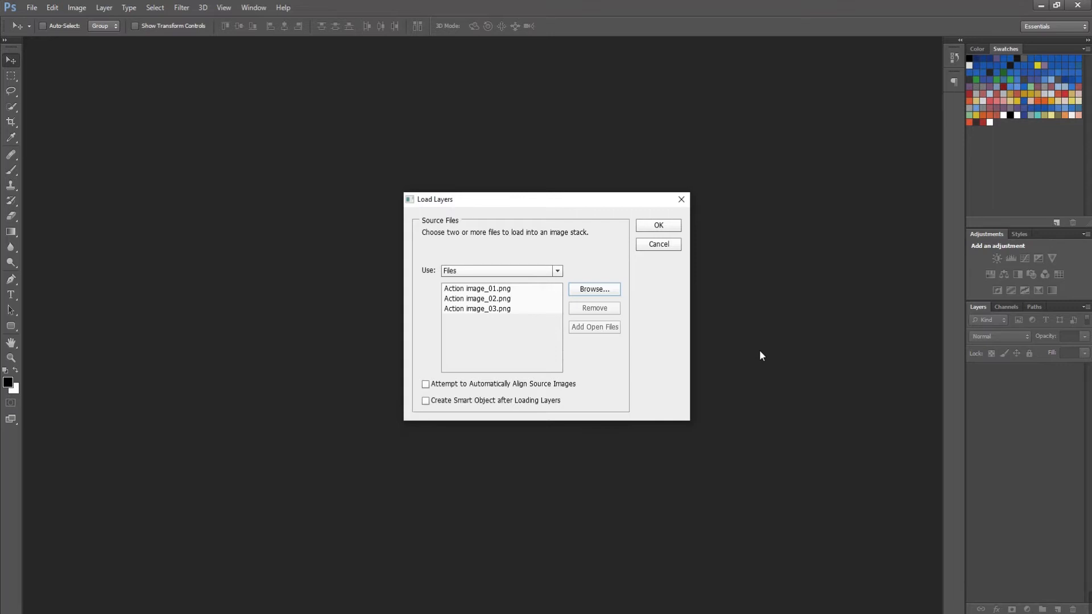
click(451, 386)
click(671, 225)
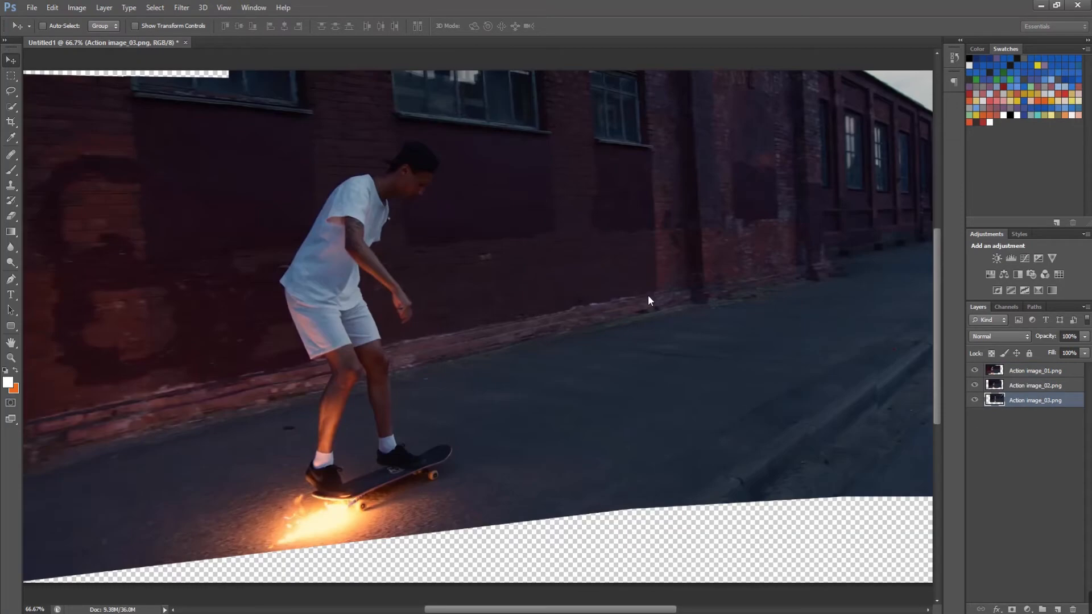
Step: Check the alignment of the stacked images by hiding and reshowing the Action image_01.png and Action image_02.png layers
key(ctrl+minus)
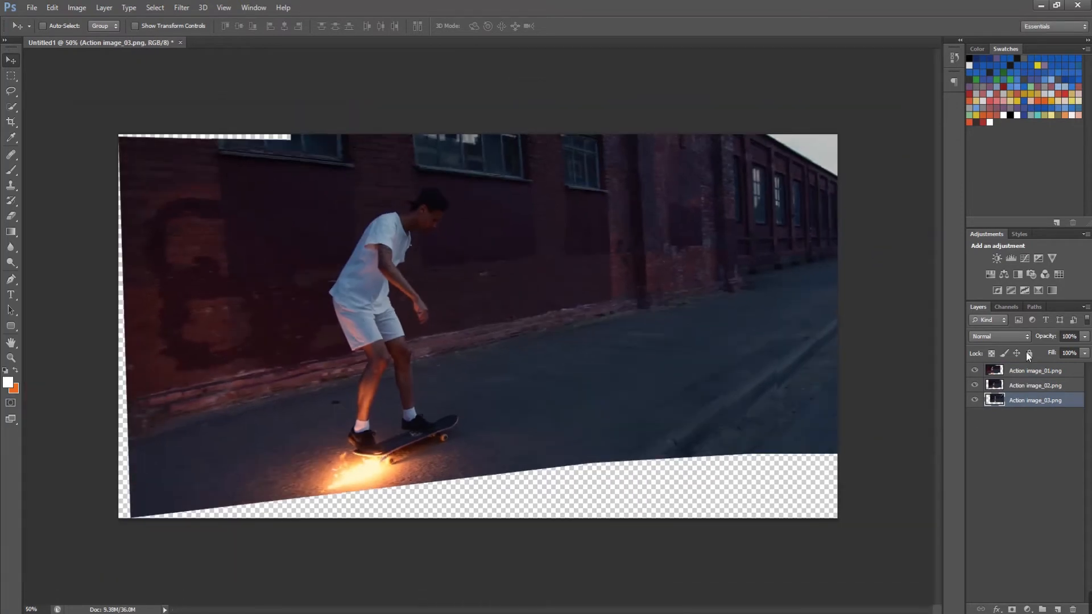
click(975, 370)
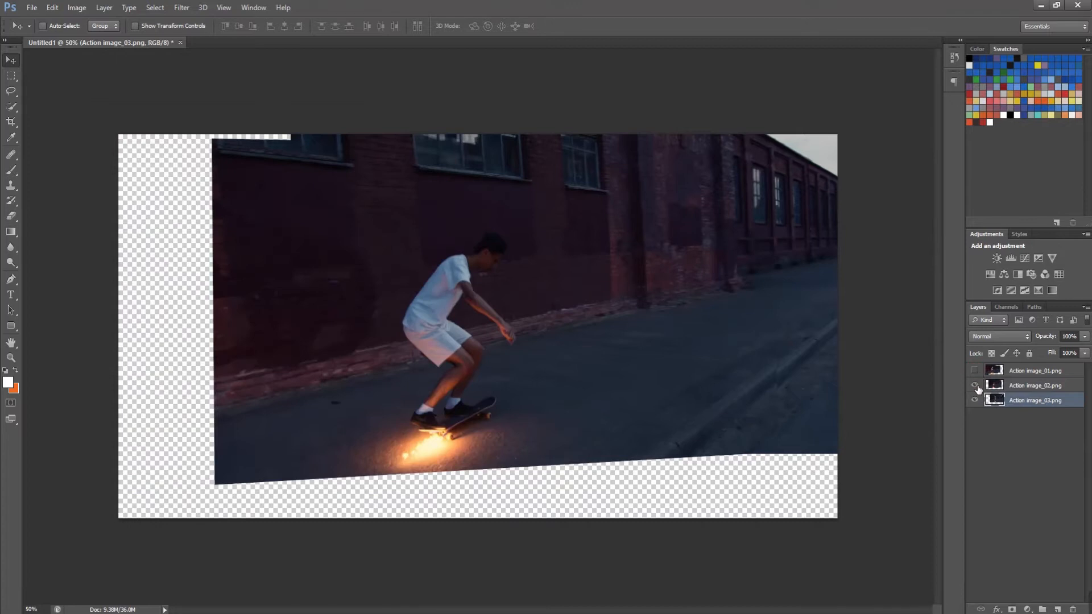
click(976, 387)
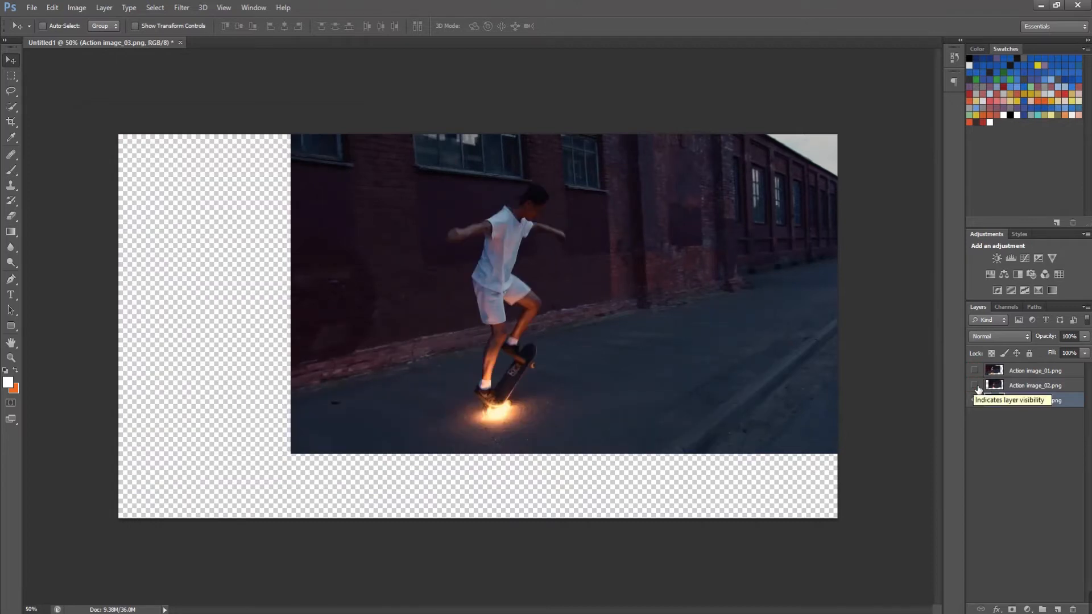
click(976, 386)
click(976, 370)
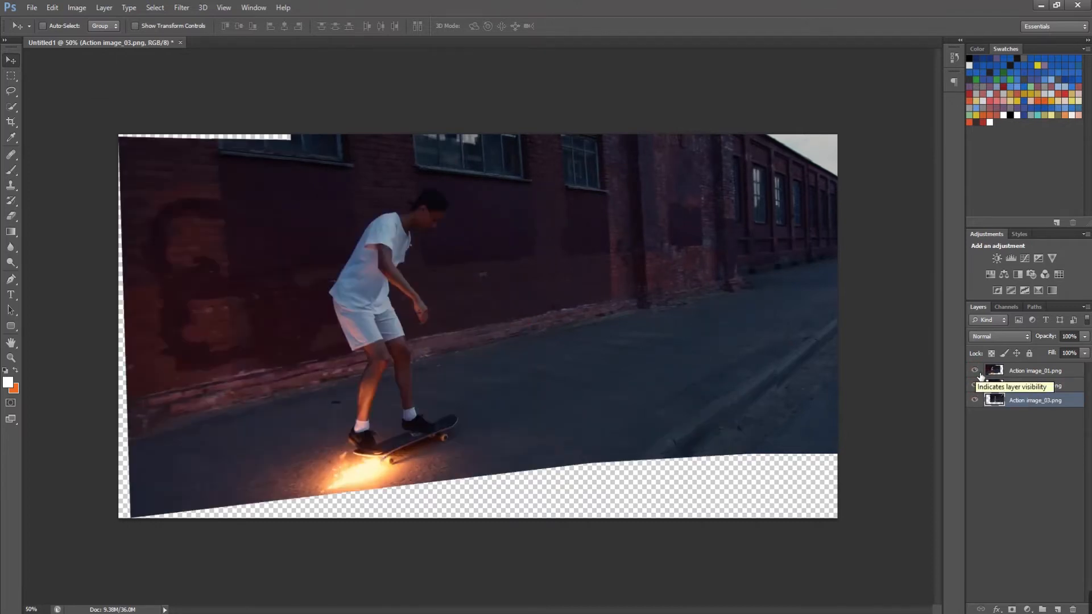
Step: Reorder the layers so Action image_03.png is uppermost, Action image_02.png in the middle and Action image_01.png lowest
drag(1030, 405, 1029, 379)
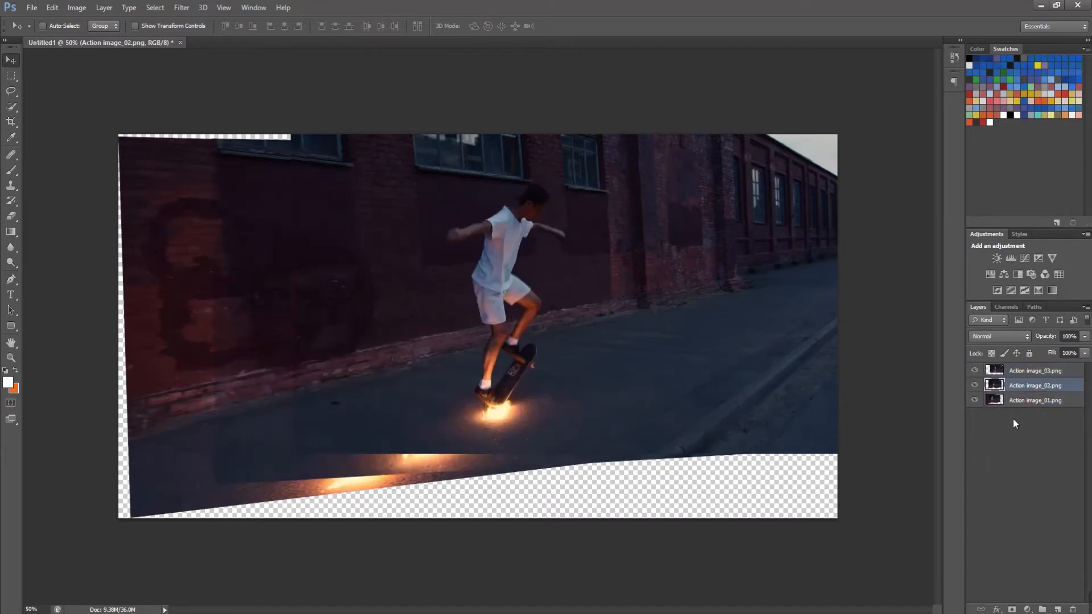
alt+click(976, 401)
click(976, 385)
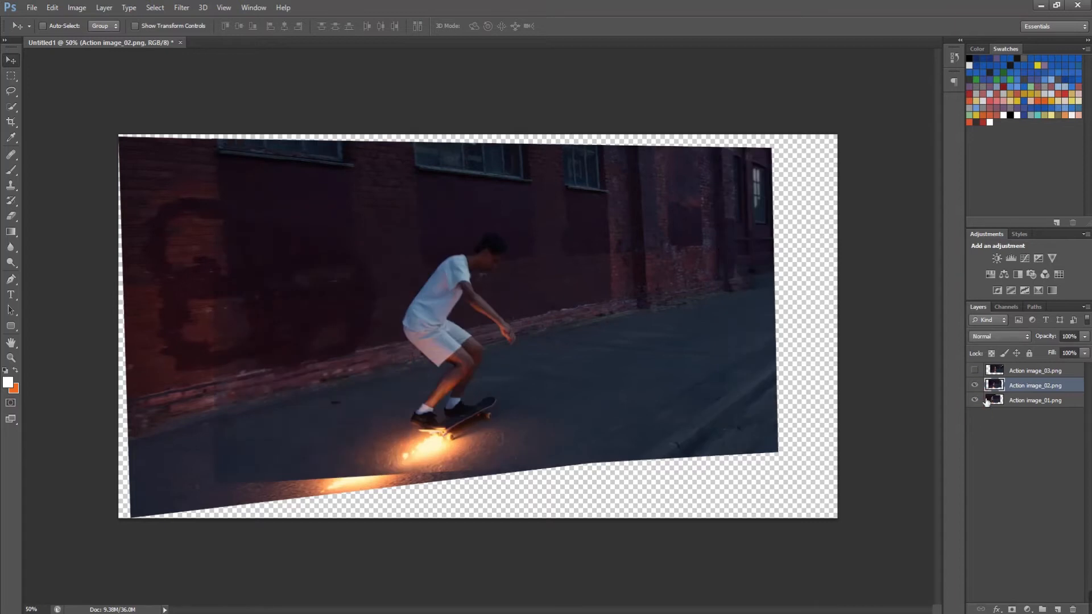
click(975, 371)
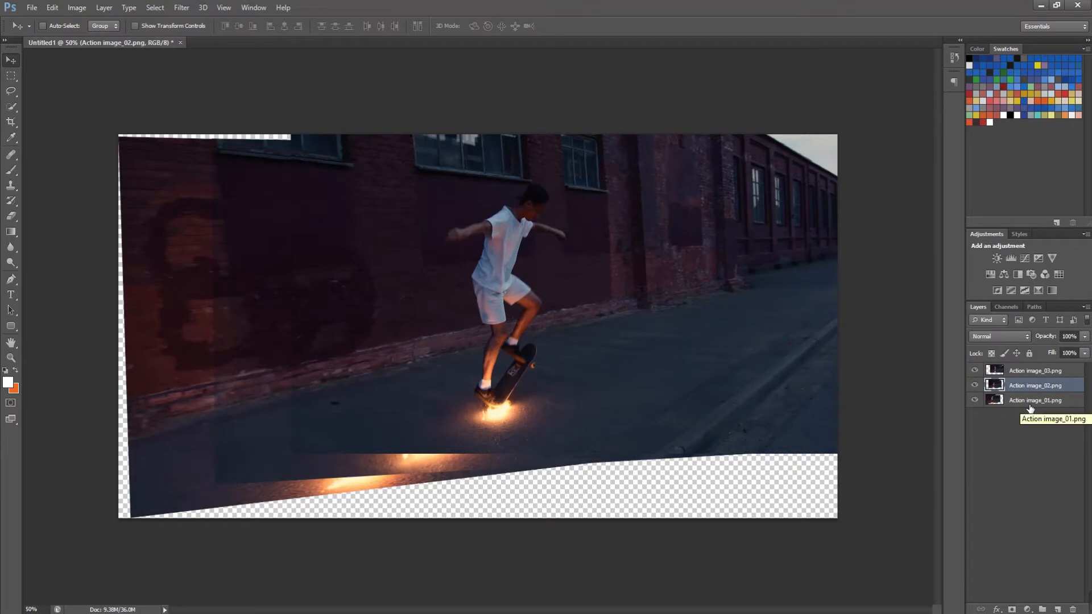
Step: Compare the three reordered frames by repeatedly hiding and reshowing Action image_03.png and Action image_02.png
click(975, 371)
click(974, 371)
click(975, 385)
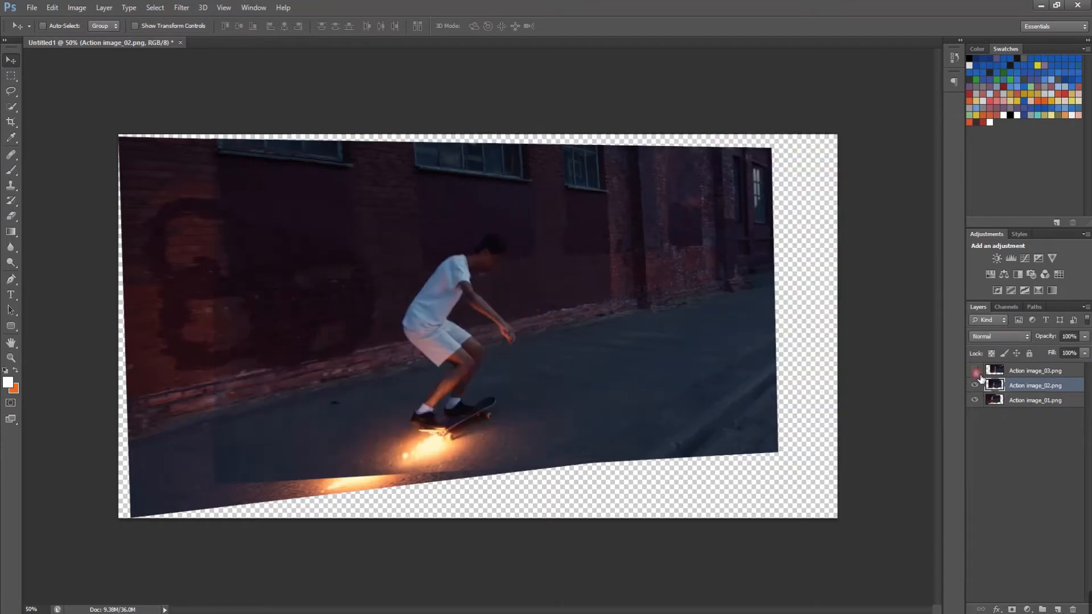
click(974, 385)
click(974, 371)
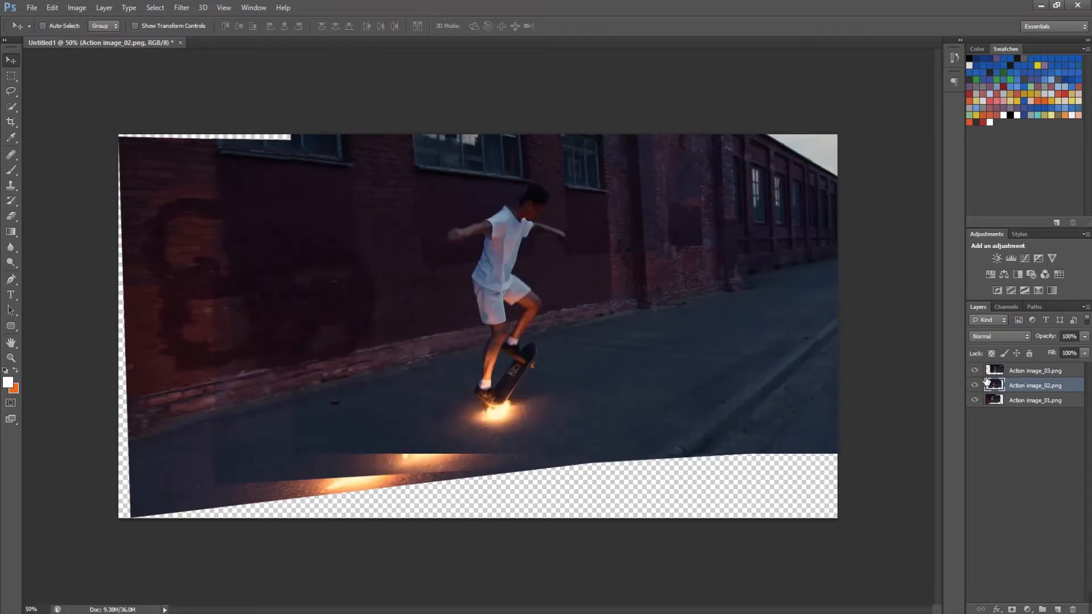
click(975, 371)
click(974, 385)
click(975, 386)
click(975, 371)
Step: Hide the Action image_03.png and Action image_02.png layers and make Action image_01.png the active layer
click(975, 371)
click(975, 386)
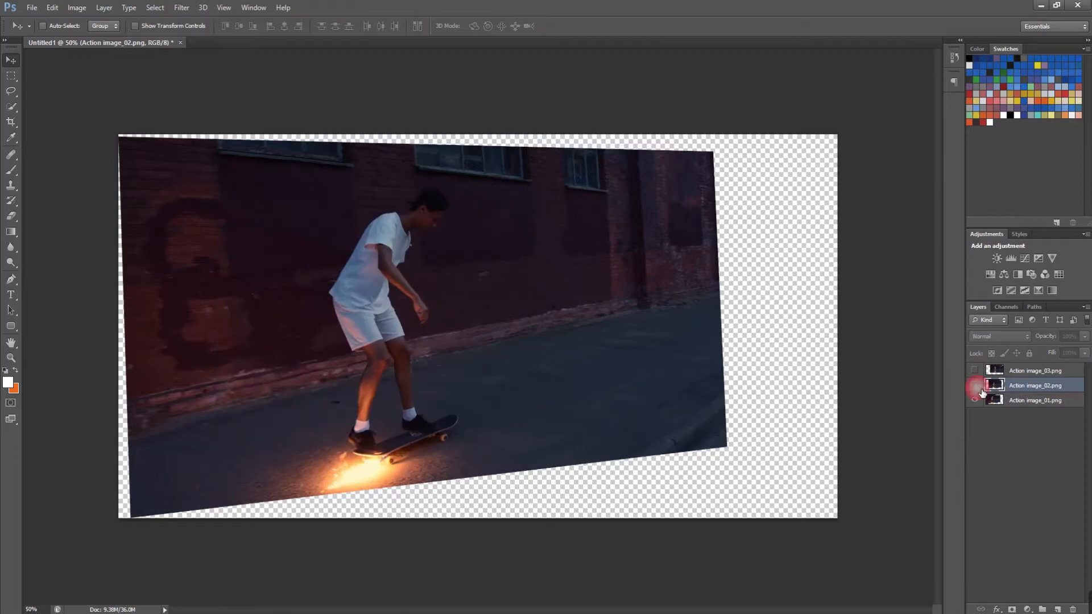
click(1033, 404)
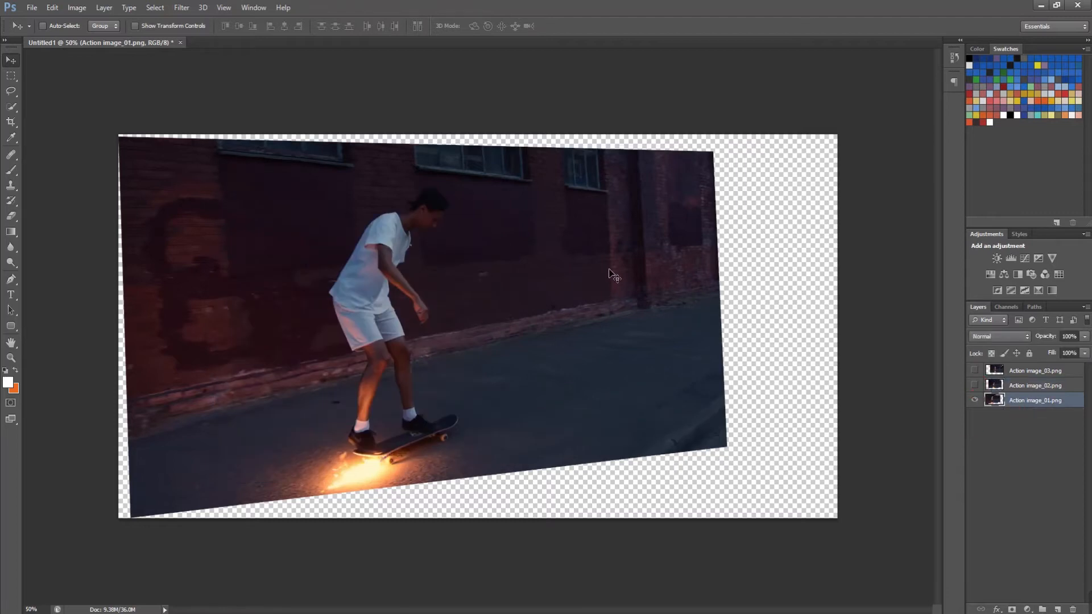
Step: Crop the canvas to the area fully filled by Action image_01.png, cutting off the transparent and slanted edges
click(11, 122)
drag(485, 141, 477, 149)
click(439, 438)
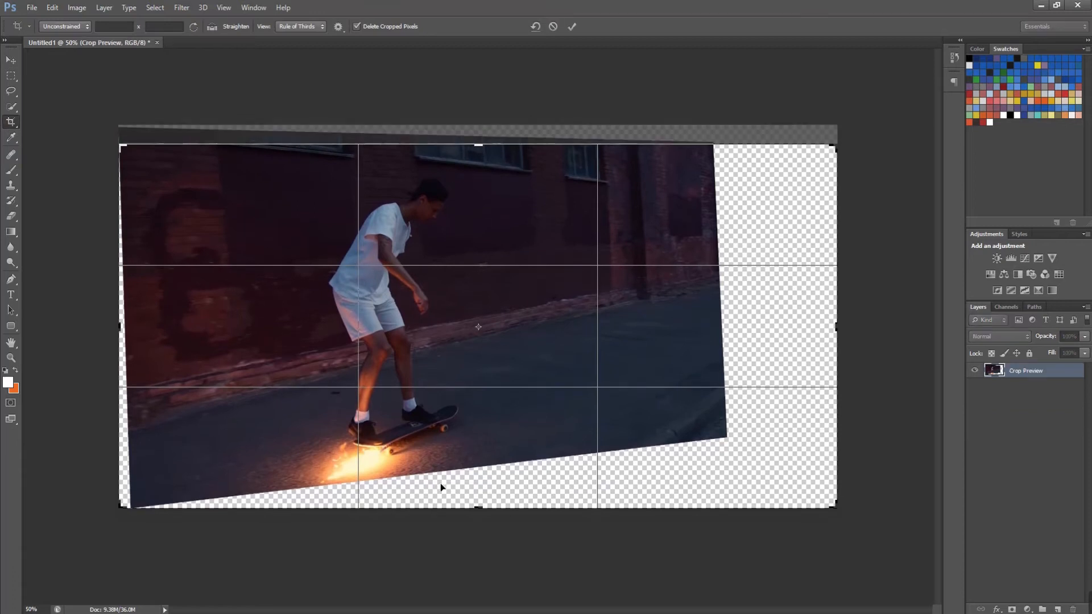
drag(480, 513, 490, 477)
drag(839, 334, 777, 329)
drag(189, 334, 193, 331)
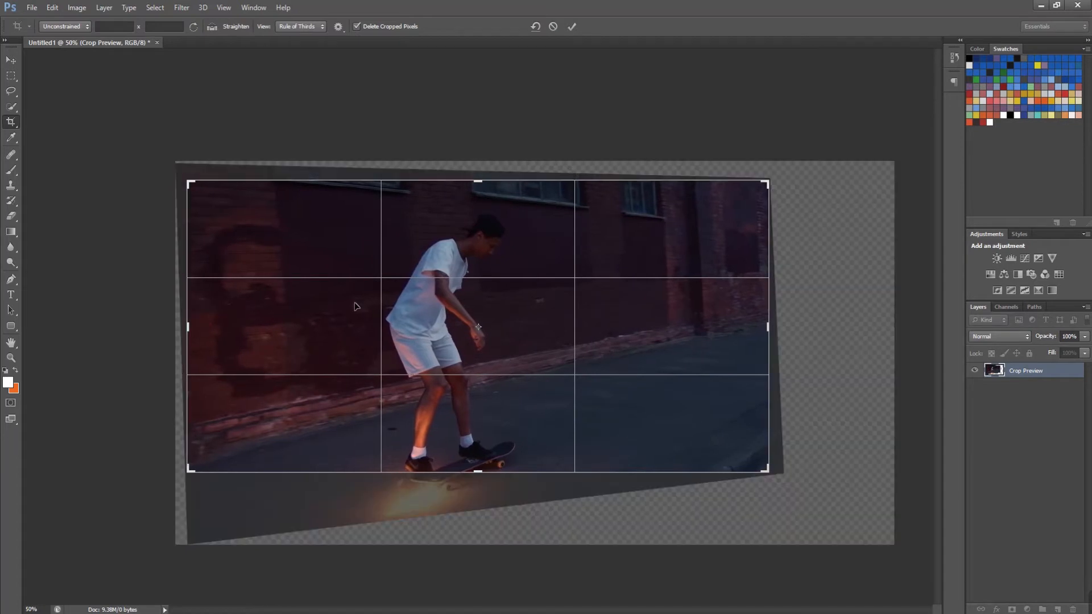
key(Return)
click(11, 59)
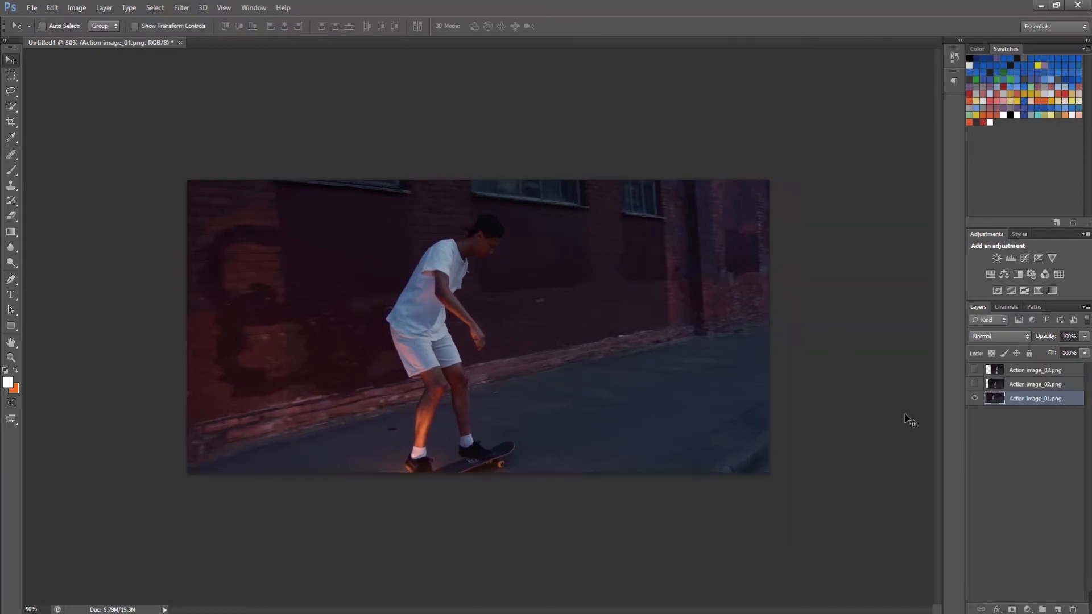
Step: Examine the cropped frames one after another by toggling the visibility of Action image_02.png and Action image_03.png
click(975, 384)
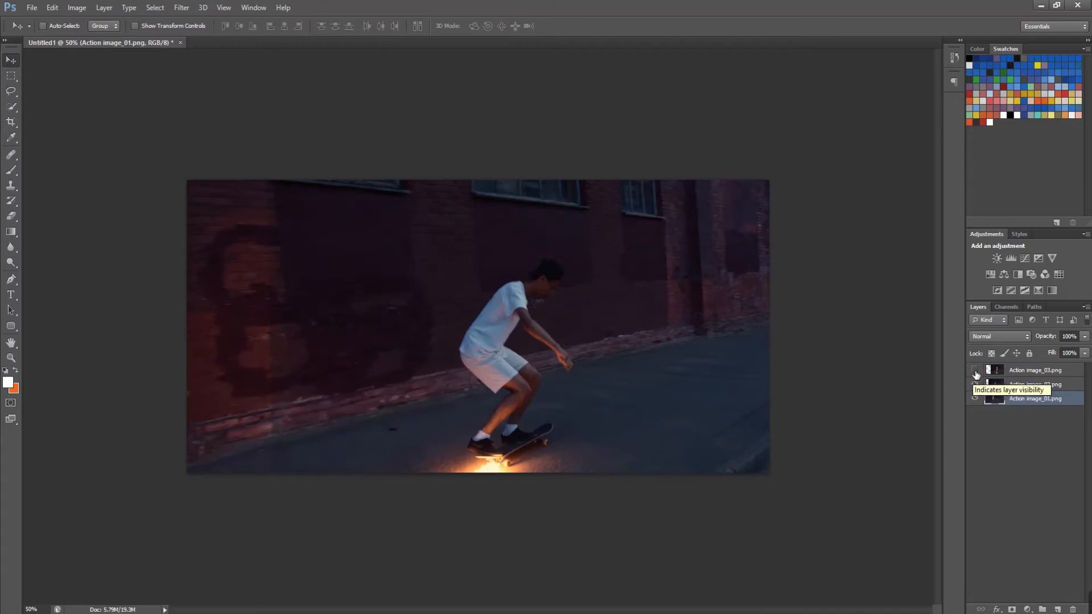
click(975, 370)
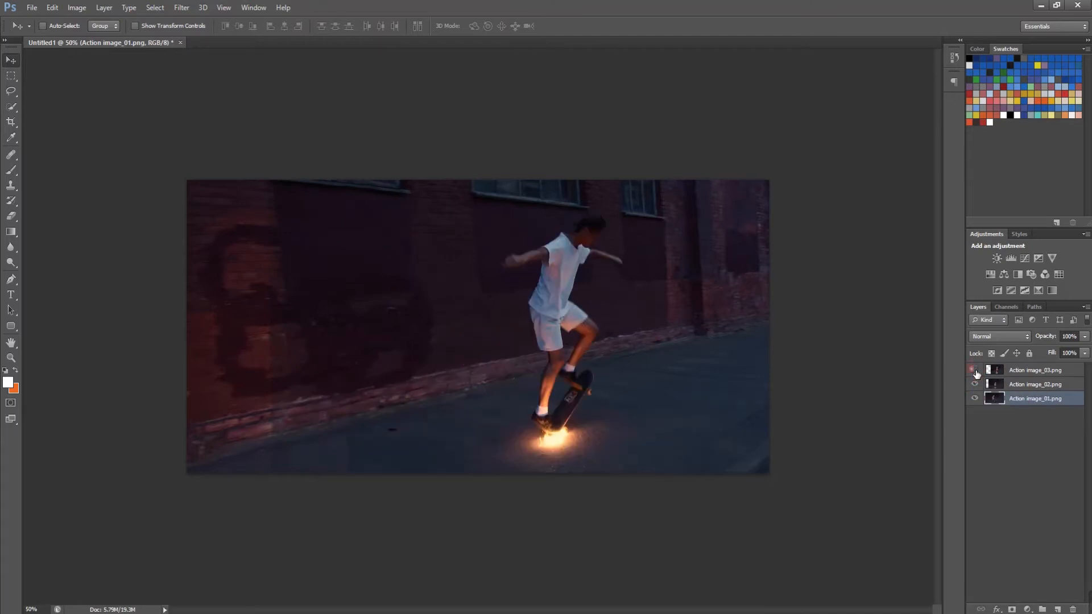
click(974, 370)
click(975, 385)
click(975, 384)
click(976, 371)
click(976, 372)
click(976, 387)
click(976, 387)
click(977, 373)
click(975, 371)
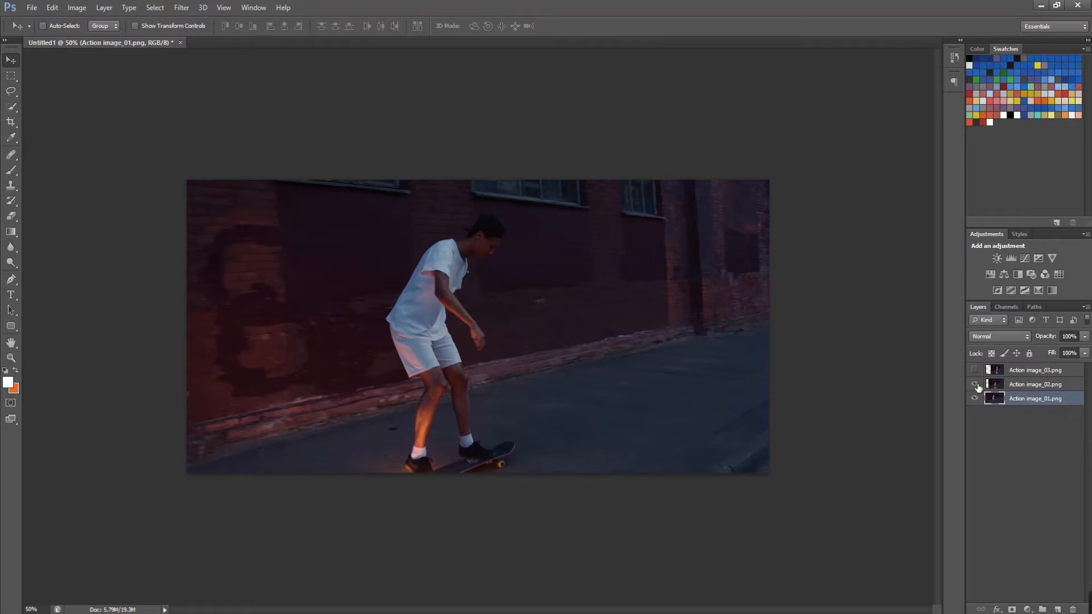
Step: Show the Action image_02.png layer and roughly select its crouching skateboarder with the Quick Selection tool
click(975, 384)
click(1018, 389)
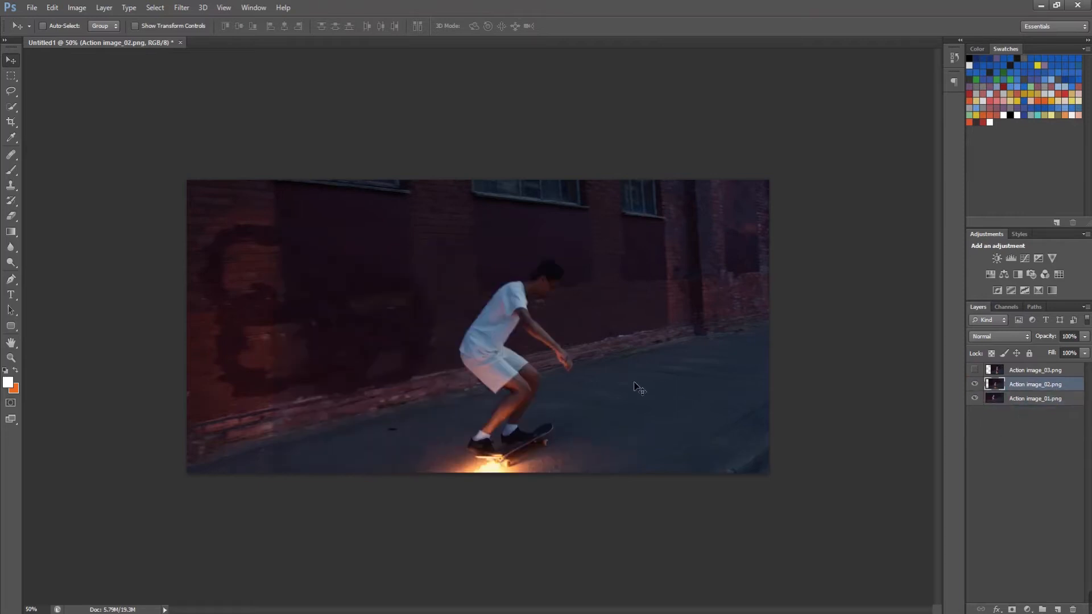
key(ctrl+plus)
key(ctrl+plus)
drag(609, 390, 494, 341)
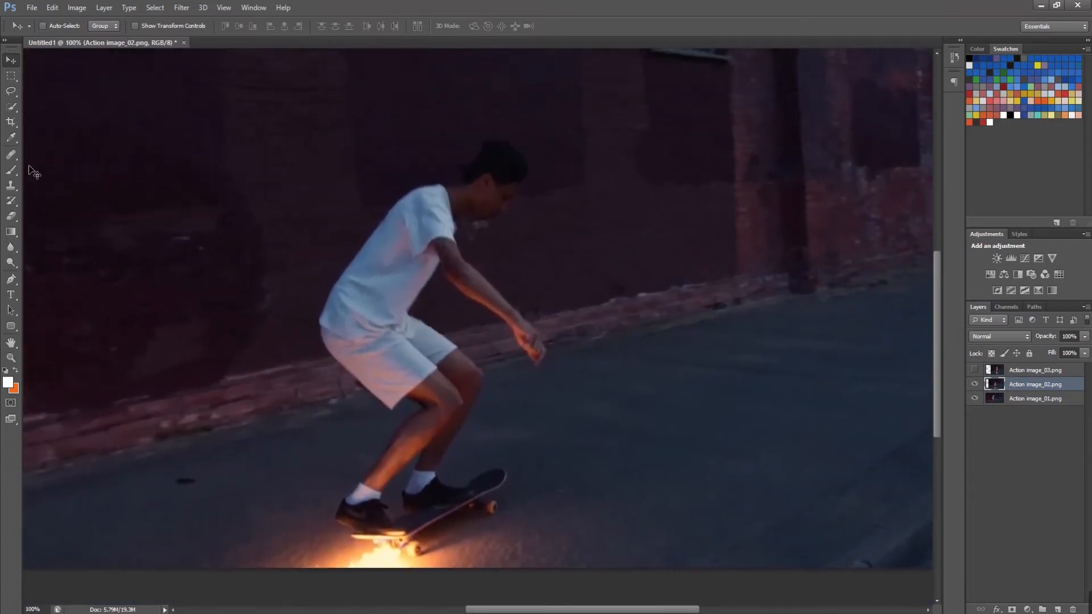
click(12, 107)
mouse_move(452, 219)
mouse_down()
mouse_move(456, 421)
mouse_move(426, 428)
mouse_move(378, 528)
mouse_move(381, 484)
mouse_move(432, 512)
mouse_up()
key(bracketleft)
key(bracketleft)
drag(452, 245, 540, 357)
mouse_move(473, 199)
mouse_down()
mouse_move(508, 204)
mouse_move(506, 244)
mouse_move(687, 470)
mouse_up()
Step: Subtract the background between the skateboarder's arm, torso and thigh from the selection using a smaller Quick Selection brush
key(ctrl+plus)
key(ctrl+plus)
scroll(654, 450, down, 2)
drag(445, 396, 559, 512)
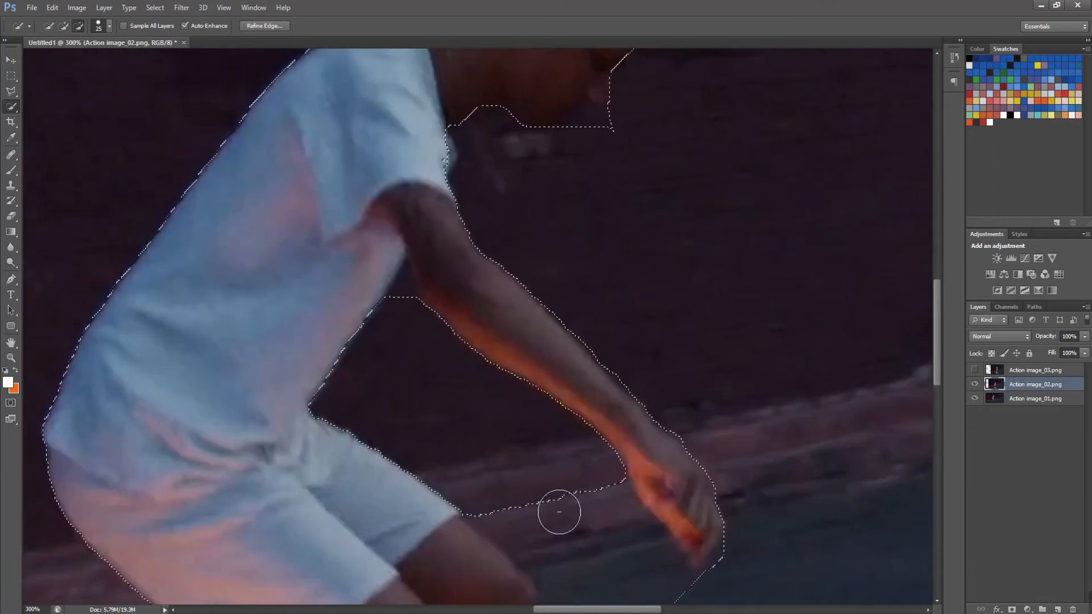
key(bracketleft)
scroll(558, 512, down, 3)
mouse_move(487, 307)
mouse_down()
mouse_move(633, 455)
mouse_move(714, 459)
mouse_up()
Step: Tighten the Quick Selection around the skateboarder's legs, shoes and skateboard
scroll(714, 458, down, 4)
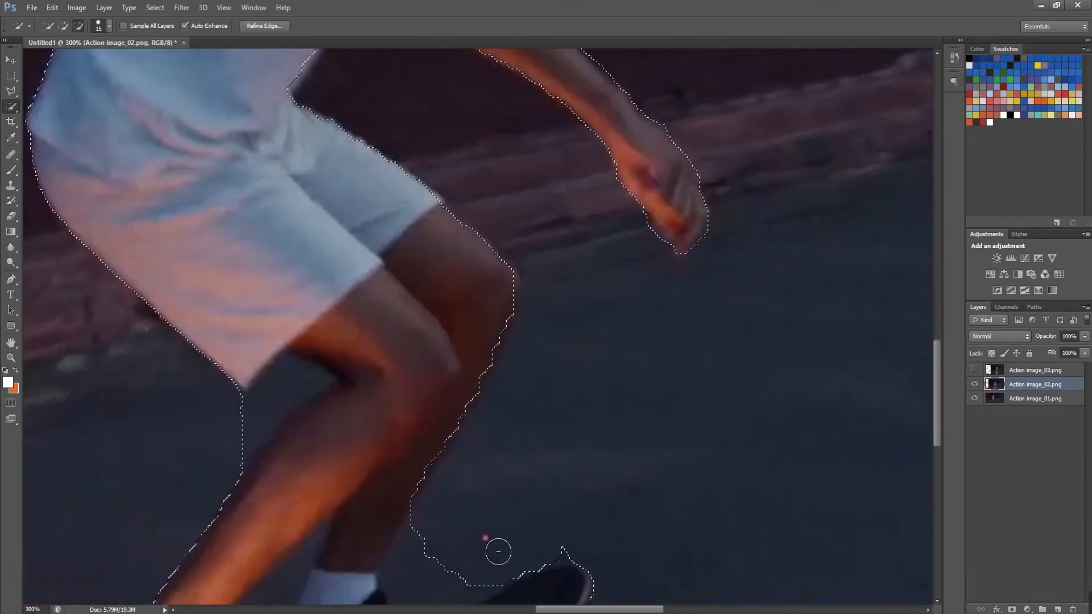
drag(498, 551, 621, 299)
drag(561, 325, 605, 355)
drag(419, 117, 378, 207)
drag(210, 510, 215, 426)
mouse_move(215, 427)
mouse_down()
mouse_move(302, 461)
mouse_move(657, 390)
mouse_up()
Step: Refine the selection edges around the skateboard, wheels, lower legs and shorts with the Lasso tool
key(l)
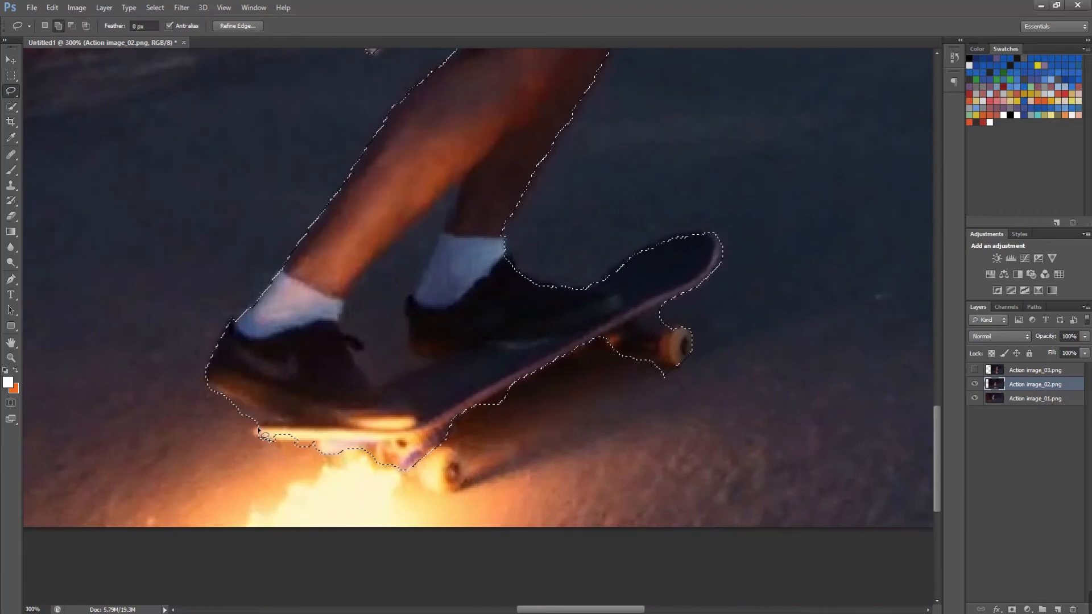
scroll(555, 370, up, 2)
mouse_move(555, 370)
mouse_down()
mouse_move(660, 362)
mouse_move(636, 388)
mouse_move(530, 373)
mouse_move(591, 420)
mouse_up()
drag(591, 420, 686, 297)
mouse_move(435, 410)
mouse_down()
mouse_move(317, 410)
mouse_move(341, 415)
mouse_up()
scroll(341, 415, up, 5)
mouse_move(414, 500)
mouse_down()
mouse_move(528, 196)
mouse_move(466, 389)
mouse_move(510, 406)
mouse_up()
scroll(529, 195, down, 3)
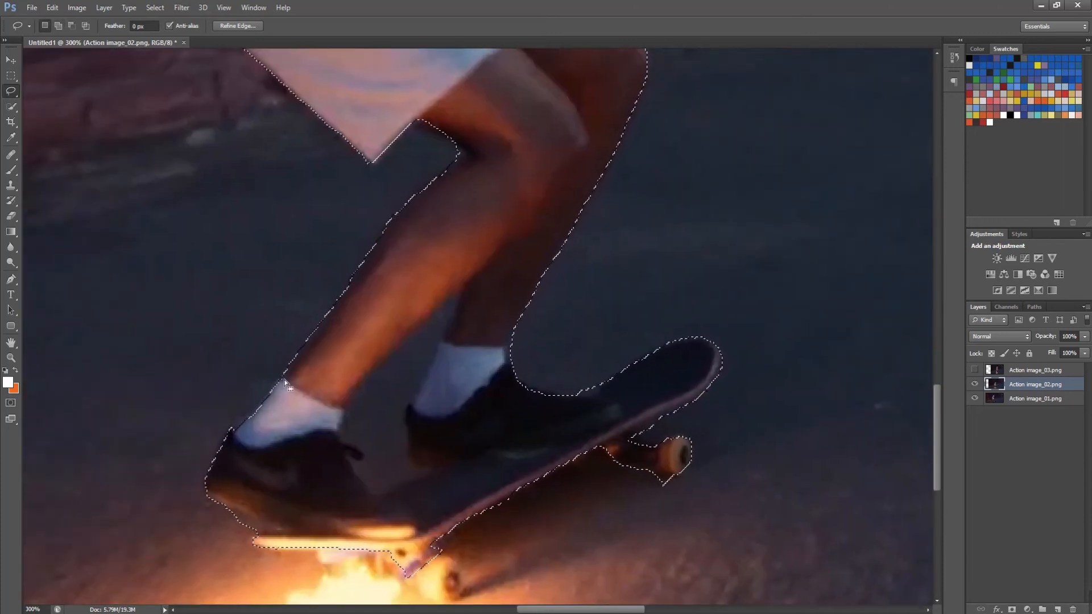
Step: Correct the remaining selection edges up along the skateboarder's legs, torso and head with the Lasso tool
scroll(458, 315, up, 1)
mouse_move(457, 314)
mouse_down()
mouse_move(426, 504)
mouse_move(419, 361)
mouse_up()
scroll(502, 220, up, 8)
mouse_move(542, 254)
mouse_down()
mouse_move(507, 292)
mouse_move(515, 309)
mouse_up()
mouse_move(361, 215)
mouse_down()
mouse_move(407, 151)
mouse_move(463, 106)
mouse_up()
scroll(446, 224, up, 5)
mouse_move(445, 222)
mouse_down()
mouse_move(483, 200)
mouse_move(572, 292)
mouse_up()
scroll(573, 292, down, 5)
Step: Add a layer mask to Action image_02.png from the skateboarder selection
key(v)
key(ctrl+0)
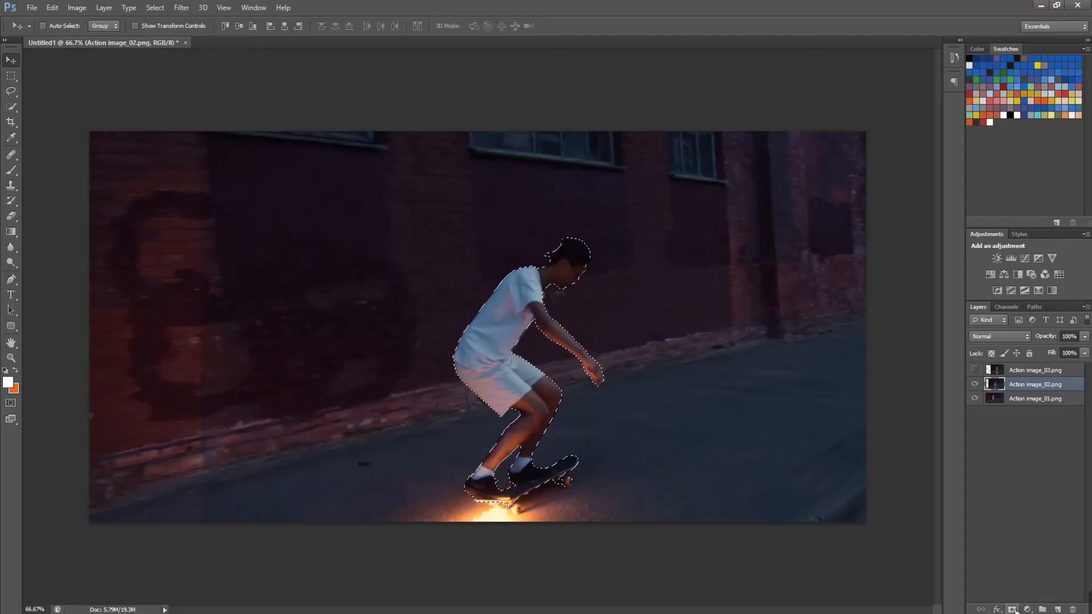
click(1012, 609)
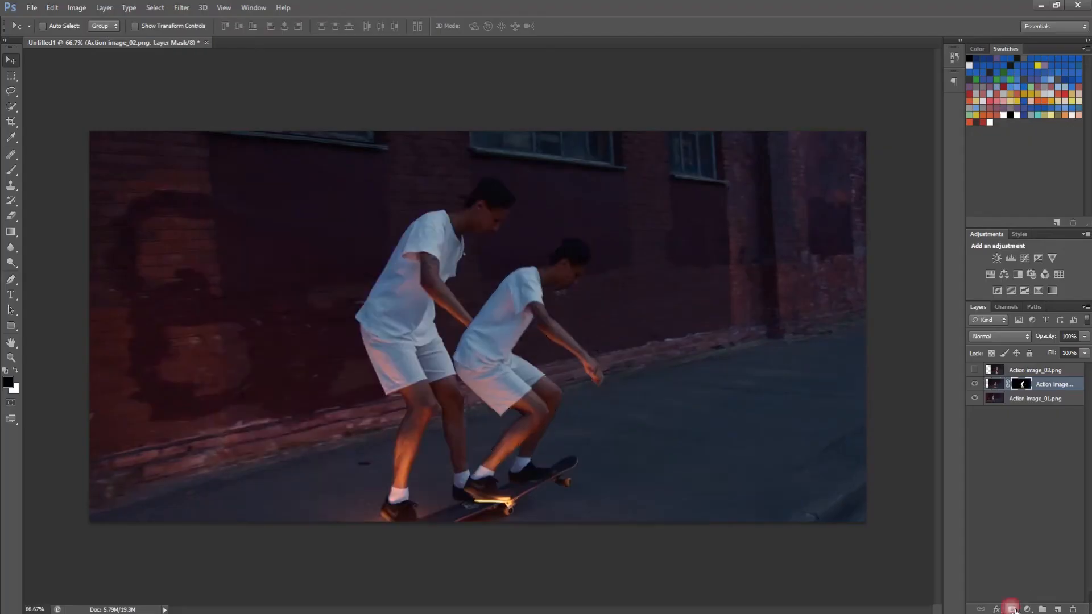
mouse_move(516, 374)
mouse_down()
mouse_move(609, 347)
mouse_move(515, 375)
mouse_move(507, 355)
mouse_move(516, 373)
mouse_move(575, 347)
mouse_move(526, 369)
mouse_up()
Step: Show the Action image_03.png layer and select its jumping skateboarder together with the skateboard
click(974, 370)
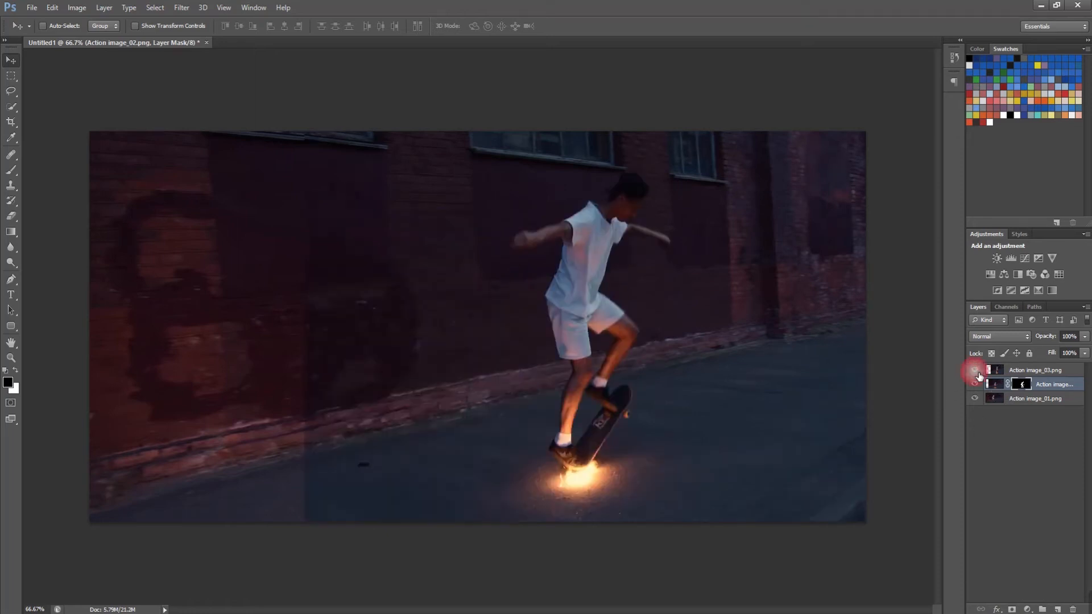
click(1035, 370)
key(ctrl+plus)
key(ctrl+plus)
drag(896, 197, 562, 397)
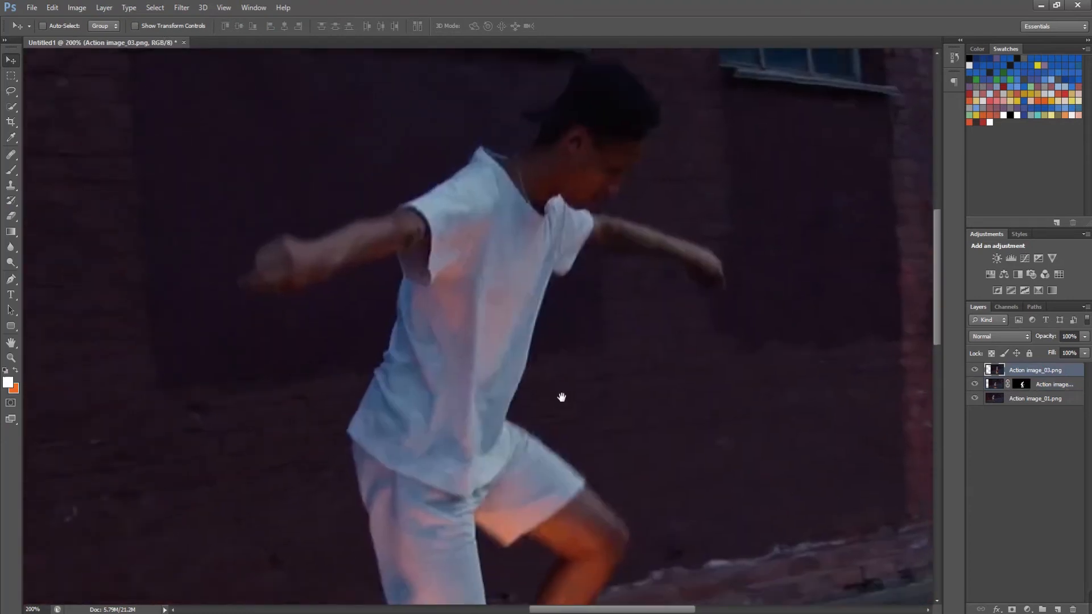
click(18, 96)
scroll(576, 136, up, 1)
mouse_move(524, 136)
mouse_down()
mouse_move(591, 87)
mouse_move(592, 275)
mouse_move(605, 178)
mouse_move(573, 402)
mouse_move(357, 446)
mouse_move(244, 182)
mouse_move(415, 108)
mouse_move(575, 216)
mouse_up()
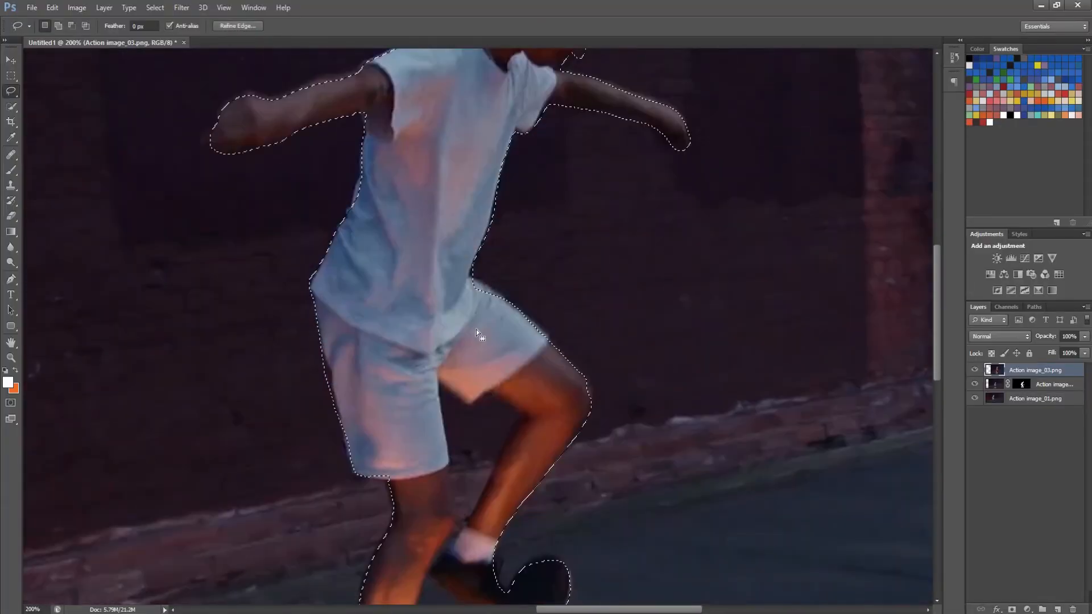
Step: Refine the jumping skateboarder's selection with the Lasso tool, subtracting the background enclosed between the legs and skateboard
right_click(511, 246)
mouse_move(613, 176)
mouse_down()
mouse_move(568, 597)
mouse_move(551, 246)
mouse_up()
key(shift)
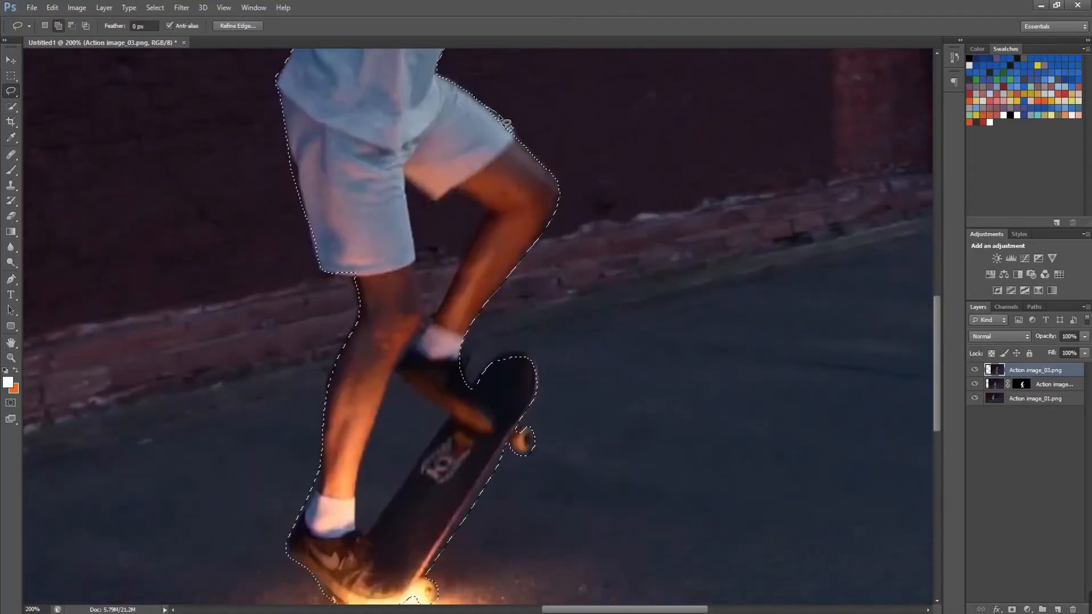
drag(506, 366, 552, 209)
key(alt)
mouse_move(330, 401)
mouse_down()
mouse_move(349, 462)
mouse_move(472, 295)
mouse_move(436, 219)
mouse_move(405, 358)
mouse_up()
mouse_move(415, 289)
mouse_down()
mouse_move(405, 318)
mouse_move(459, 482)
mouse_up()
mouse_move(450, 175)
mouse_down()
mouse_move(480, 313)
mouse_move(463, 314)
mouse_move(449, 173)
mouse_up()
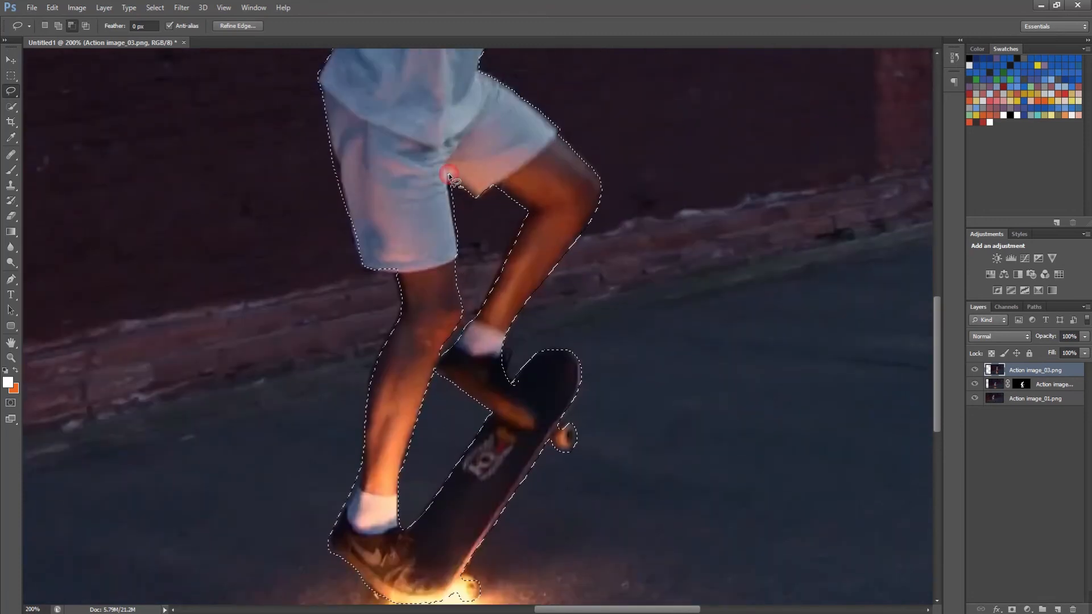
Step: Mask the Action image_03.png layer to the selected skateboarder and check both cut-outs by toggling their visibility
key(ctrl+minus)
key(ctrl+minus)
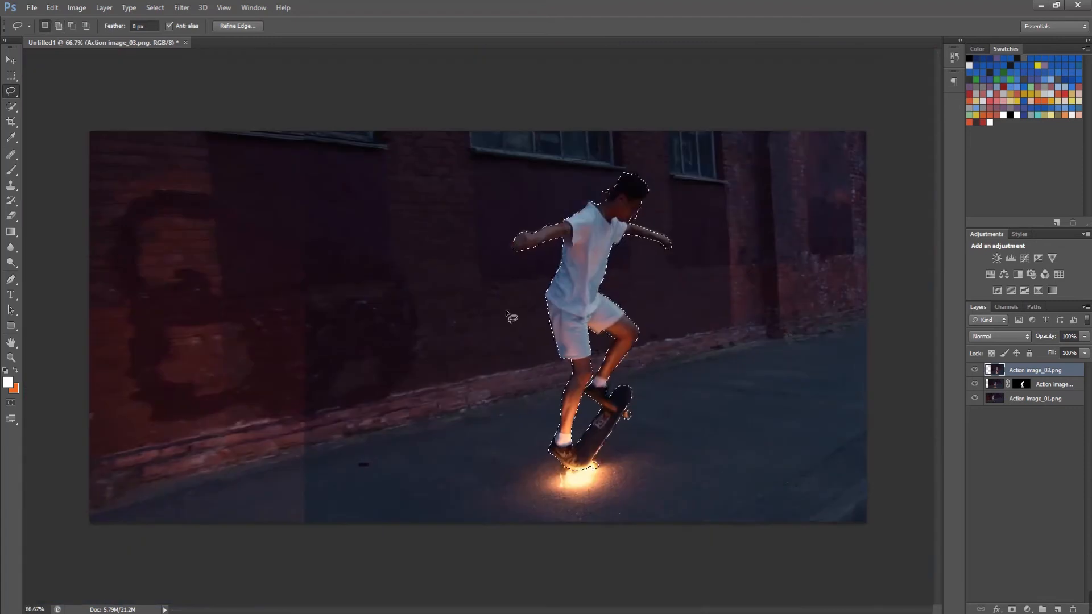
key(v)
click(1012, 609)
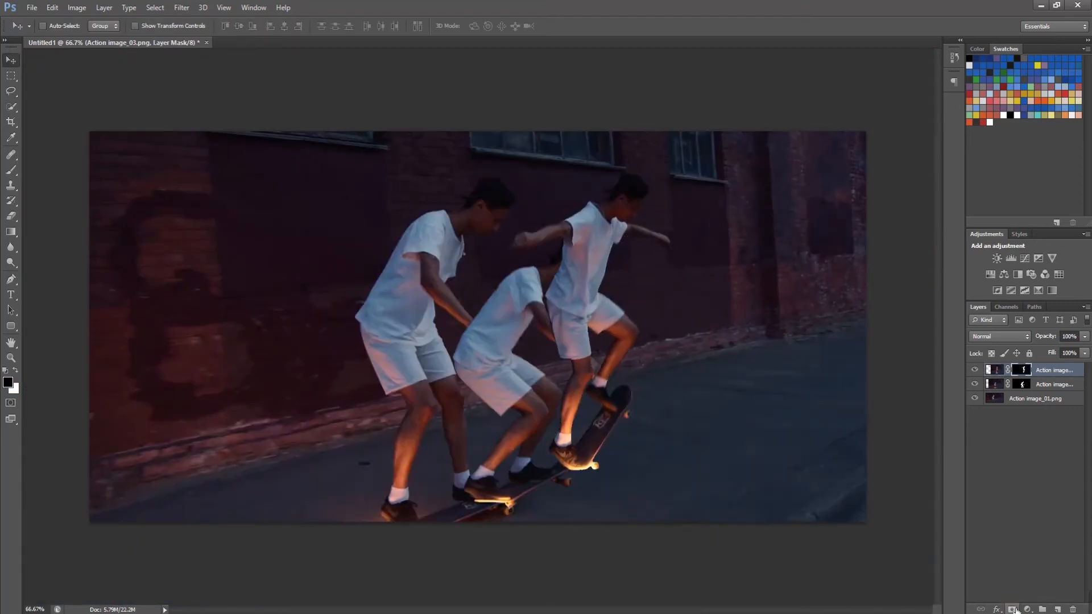
click(975, 384)
click(974, 385)
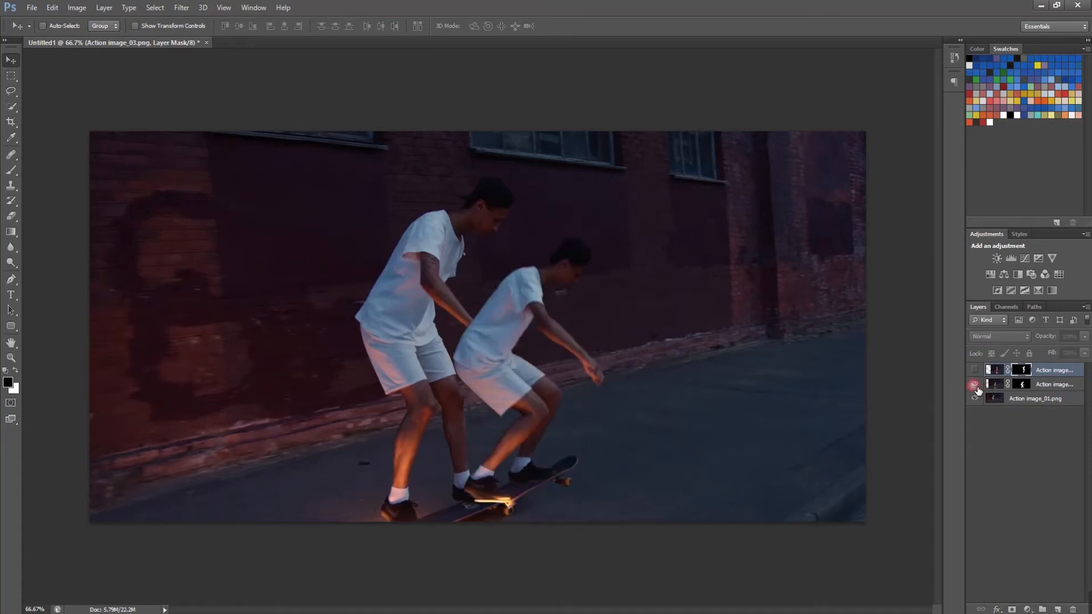
click(975, 370)
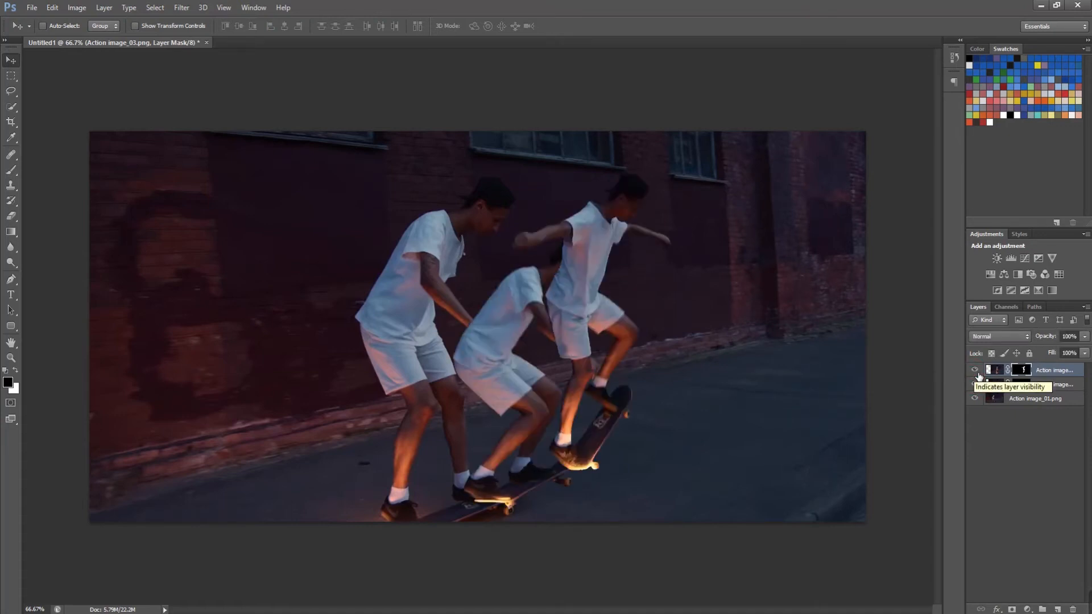
Step: Move the Action image_03.png skateboarder right and slightly up, away from the crouching figure
click(1053, 372)
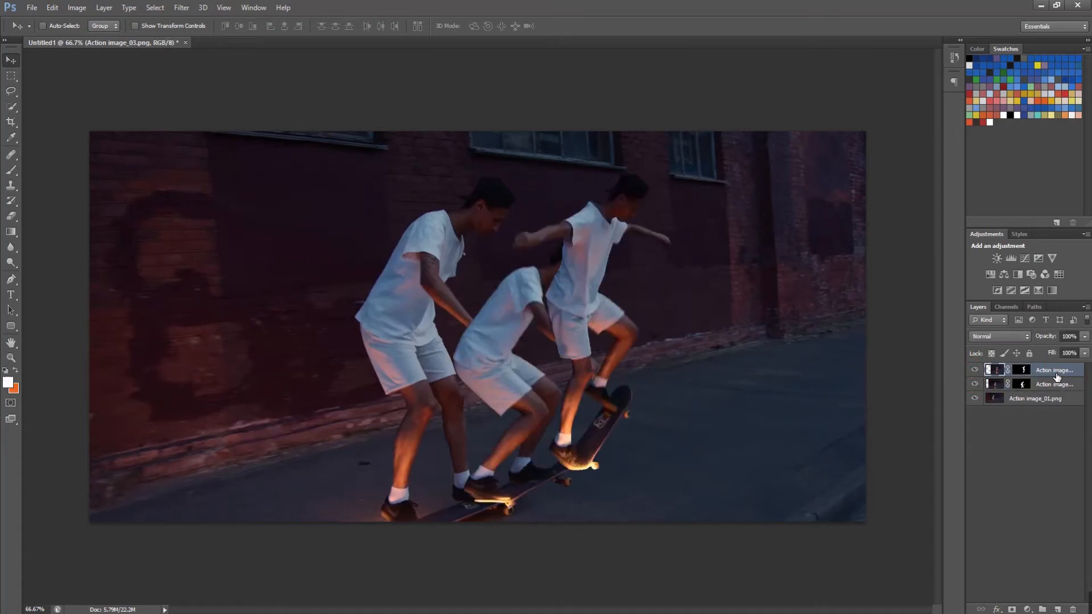
key(shift+Right)
key(shift+Right)
key(shift+Right)
key(shift+Right)
drag(594, 327, 654, 307)
Step: Move the Action image_02.png skateboarder up and right, then the Action image_03.png one farther, spacing the three figures apart
click(1048, 390)
drag(547, 388, 605, 358)
click(1053, 369)
drag(678, 307, 729, 291)
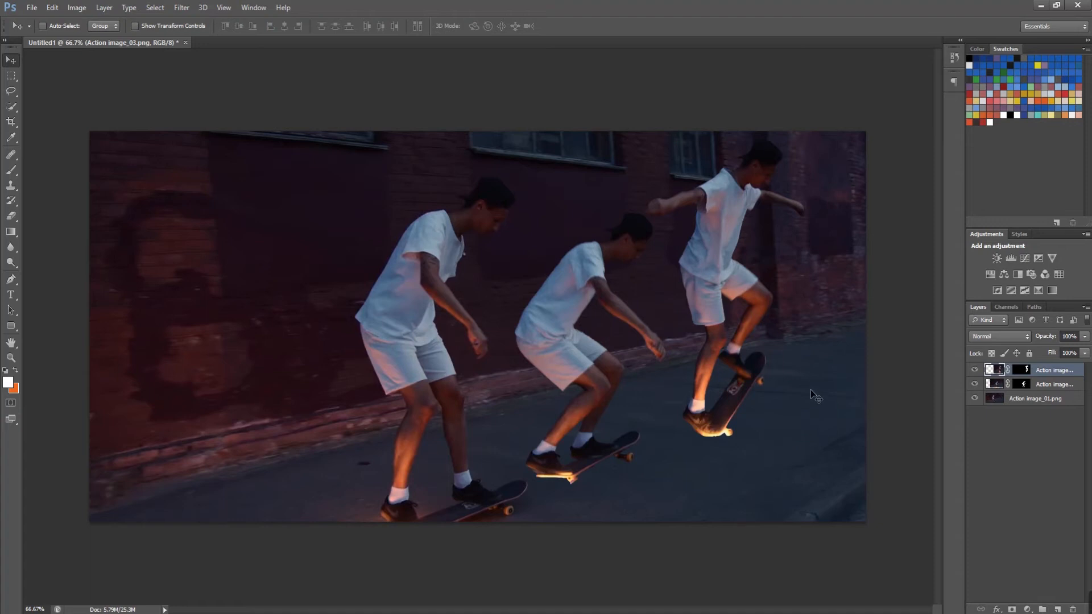
drag(975, 370, 976, 384)
click(975, 384)
click(974, 370)
Step: Duplicate the Action image_01.png layer, then show only the original Action image_01.png and make it the active layer
click(1044, 402)
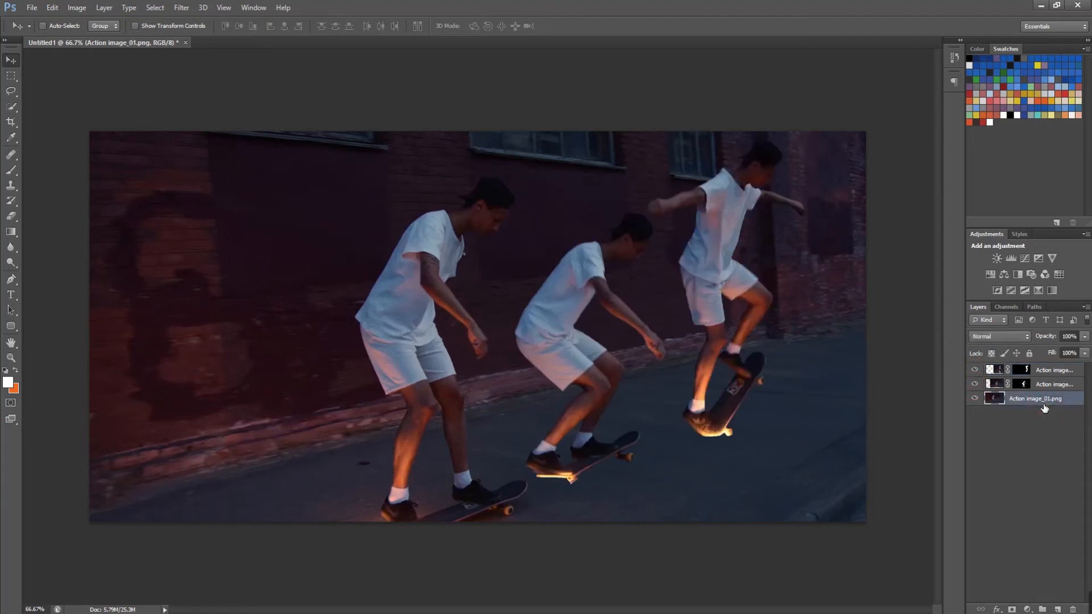
key(ctrl+j)
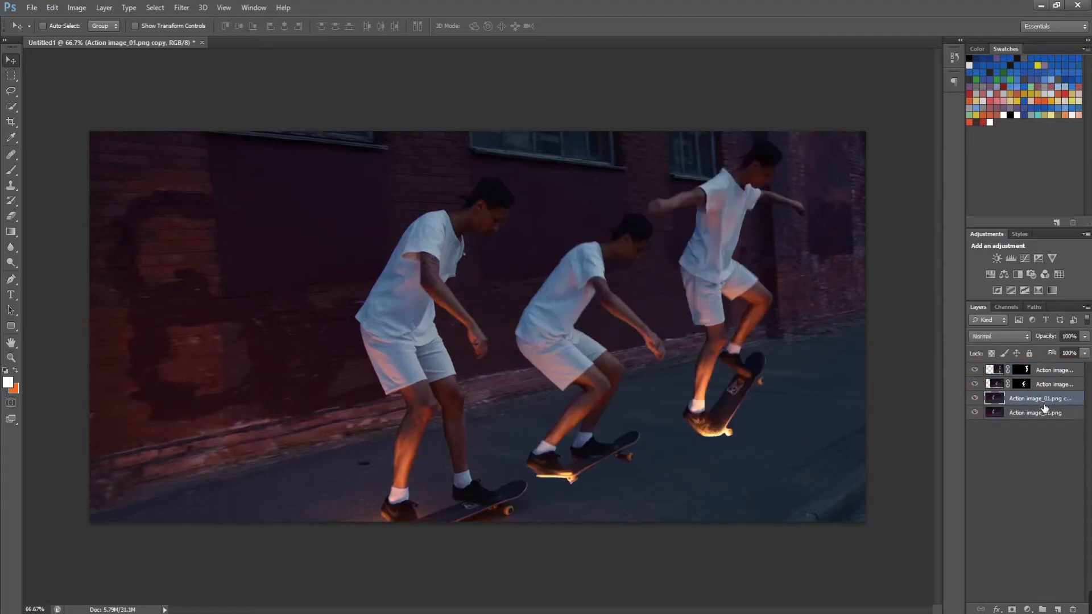
alt+click(975, 412)
click(1033, 413)
click(997, 416)
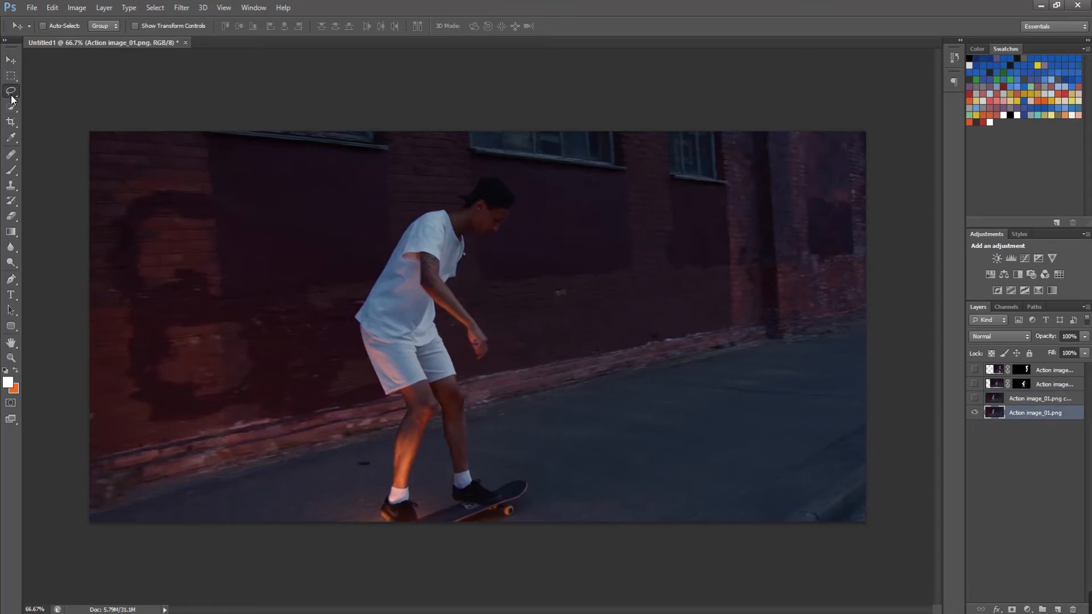
Step: Select the skateboarder loosely with the Lasso on the original Action image_01.png layer and remove him with a Content-Aware fill
drag(11, 91, 44, 97)
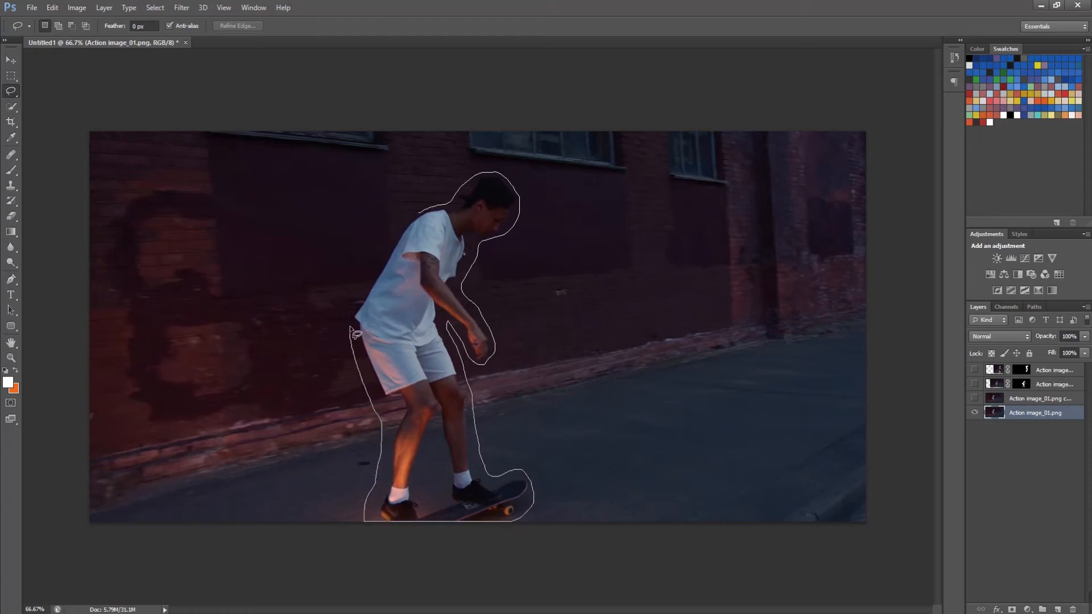
drag(420, 214, 421, 213)
key(v)
key(shift+F5)
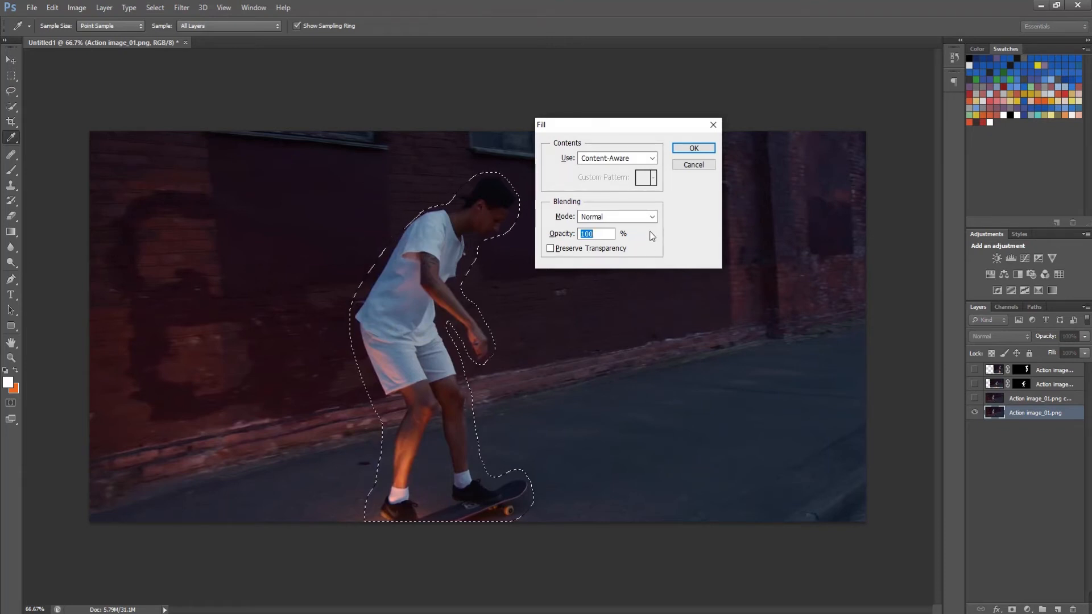
click(693, 148)
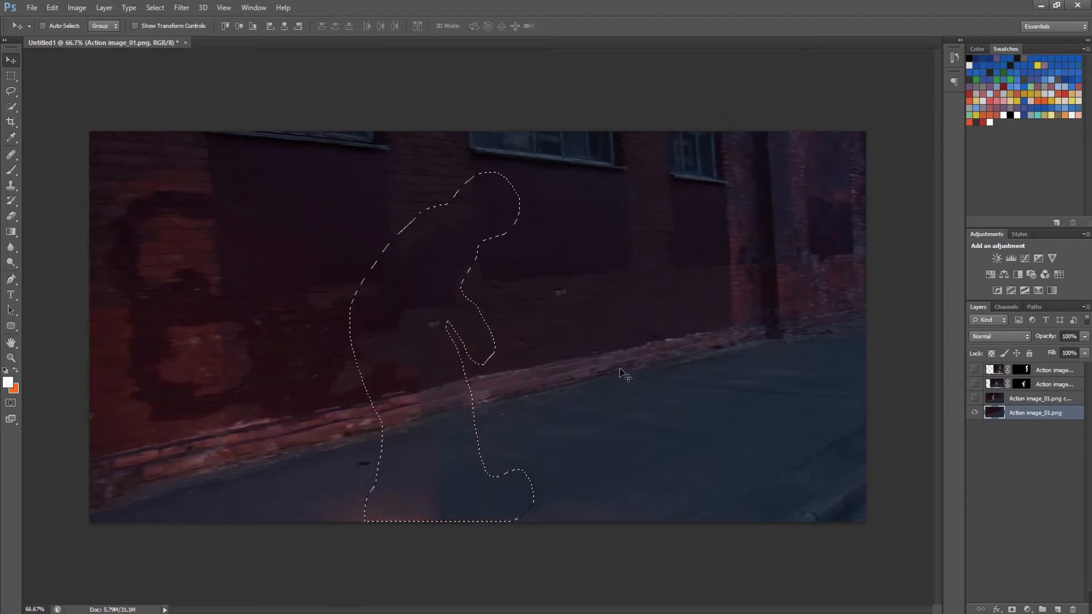
key(ctrl+d)
Step: Show and activate the Action image_01.png copy layer and trace a precise Lasso selection around the skateboarder and his board
click(975, 398)
click(975, 398)
click(981, 401)
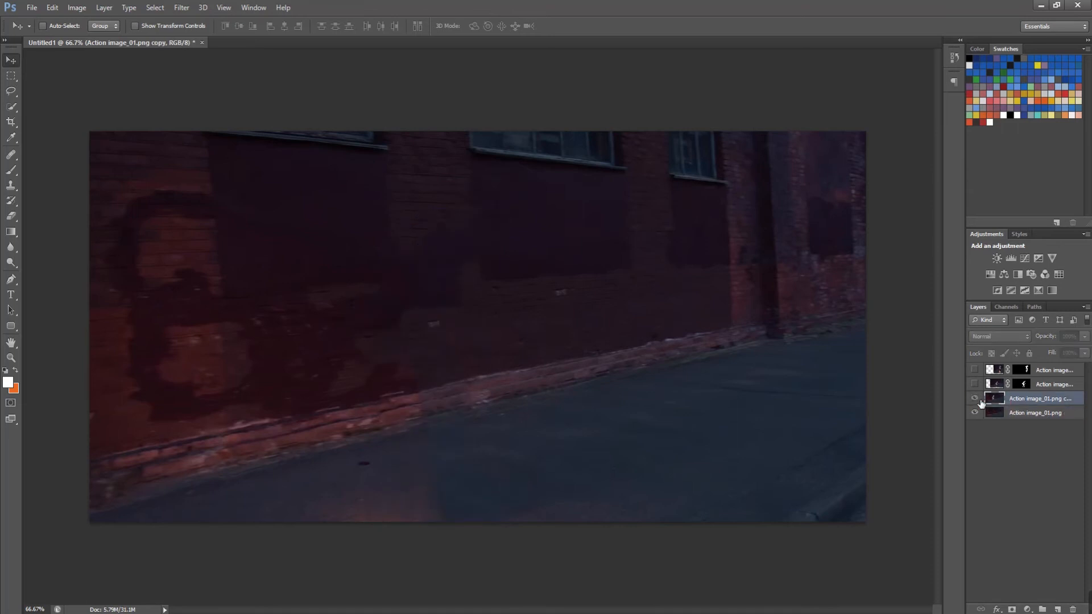
click(13, 93)
mouse_move(355, 314)
mouse_down()
mouse_move(489, 234)
mouse_move(529, 490)
mouse_move(357, 318)
mouse_up()
scroll(475, 200, up, 3)
mouse_move(506, 102)
mouse_down()
mouse_move(660, 186)
mouse_move(649, 224)
mouse_up()
drag(447, 179, 434, 194)
mouse_move(475, 337)
mouse_down()
mouse_move(397, 492)
mouse_move(475, 344)
mouse_up()
drag(647, 226, 565, 353)
mouse_move(426, 212)
mouse_down()
mouse_move(385, 249)
mouse_move(341, 244)
mouse_up()
mouse_move(122, 440)
mouse_down()
mouse_move(373, 224)
mouse_move(274, 372)
mouse_up()
drag(274, 372, 358, 230)
drag(358, 229, 282, 354)
drag(364, 466, 395, 265)
drag(310, 188, 386, 420)
drag(483, 546, 418, 56)
mouse_move(426, 164)
mouse_down()
mouse_move(465, 177)
mouse_move(429, 164)
mouse_up()
mouse_move(407, 342)
mouse_down()
mouse_move(416, 338)
mouse_move(408, 342)
mouse_up()
drag(794, 560, 586, 455)
mouse_move(714, 398)
mouse_down()
mouse_move(724, 434)
mouse_move(718, 400)
mouse_up()
drag(721, 243, 619, 317)
drag(586, 475, 679, 424)
drag(689, 376, 690, 377)
drag(625, 378, 624, 380)
drag(489, 273, 516, 373)
mouse_move(448, 319)
mouse_down()
mouse_move(500, 507)
mouse_move(455, 341)
mouse_up()
mouse_move(498, 137)
mouse_down()
mouse_move(504, 197)
mouse_move(557, 325)
mouse_move(599, 515)
mouse_up()
drag(569, 363, 607, 408)
drag(631, 449, 631, 367)
drag(706, 402, 652, 289)
mouse_move(613, 246)
mouse_down()
mouse_move(605, 405)
mouse_move(538, 319)
mouse_up()
key(ctrl+minus)
drag(534, 545, 527, 165)
key(ctrl+plus)
key(ctrl+plus)
mouse_move(500, 85)
mouse_down()
mouse_move(492, 357)
mouse_move(523, 230)
mouse_up()
drag(473, 174, 520, 228)
drag(534, 392, 534, 245)
mouse_move(503, 228)
mouse_down()
mouse_move(570, 199)
mouse_move(523, 211)
mouse_up()
key(ctrl+minus)
key(ctrl+minus)
key(ctrl+minus)
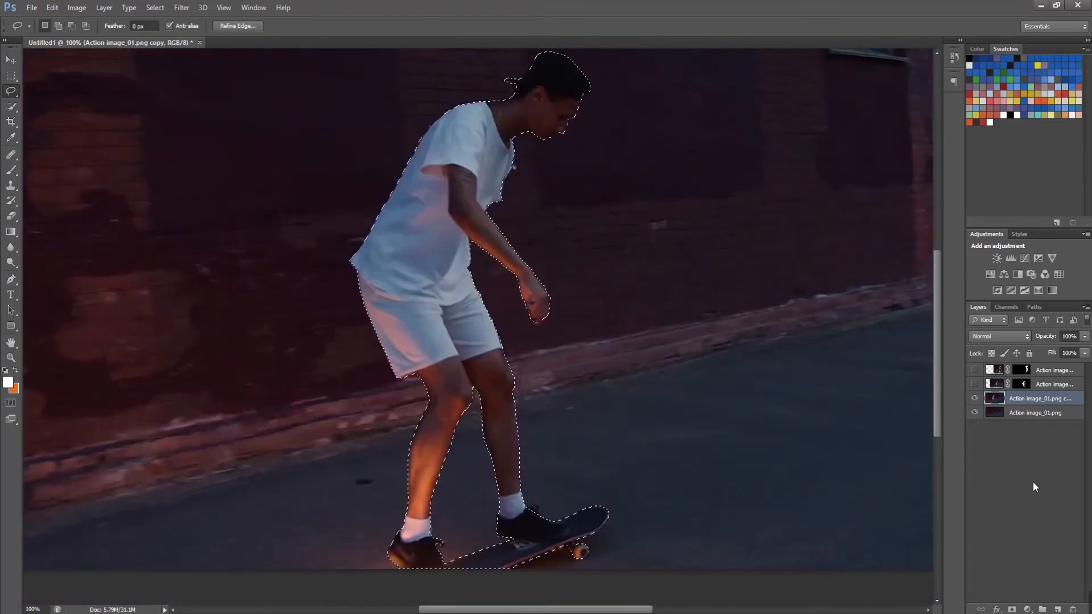
Step: Mask the Action image_01.png copy to the selected skateboarder and show the other two cut-out layers
click(1012, 609)
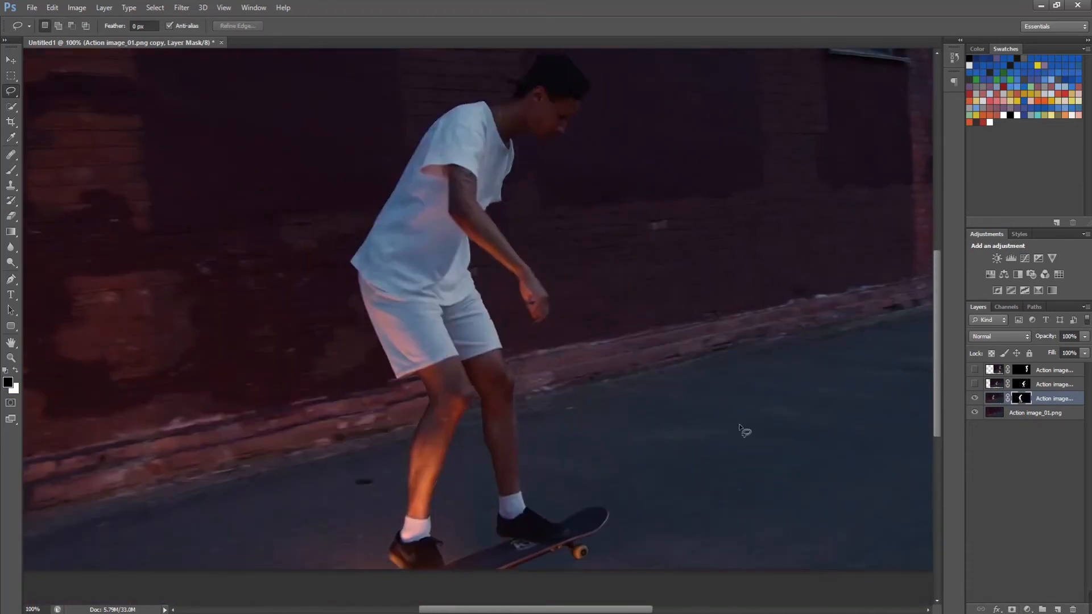
key(ctrl+minus)
click(980, 398)
click(980, 398)
click(979, 384)
click(979, 370)
Step: Convert the Action image_01.png background layer to a Smart Object
click(1041, 414)
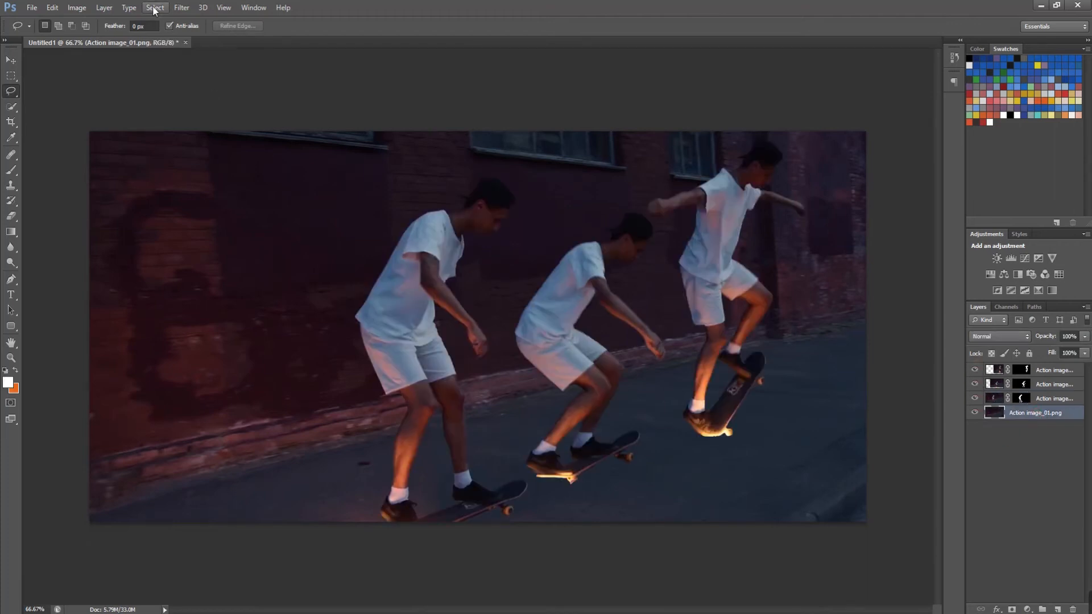
click(10, 61)
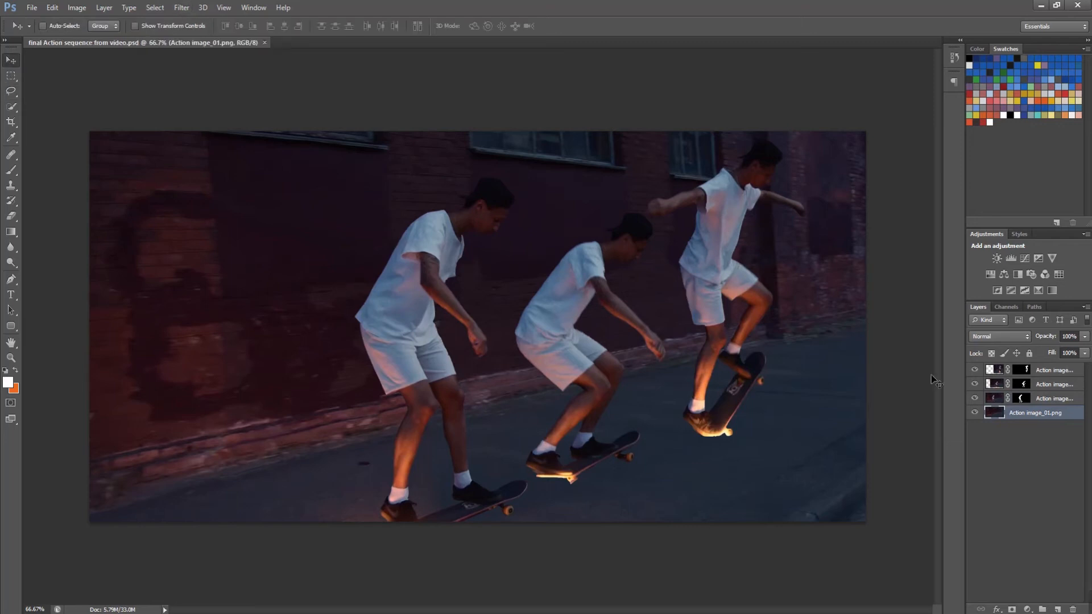
right_click(1027, 411)
click(913, 235)
Step: Apply a Gaussian Blur with a radius of 7 pixels to the Action image_01.png background
click(177, 8)
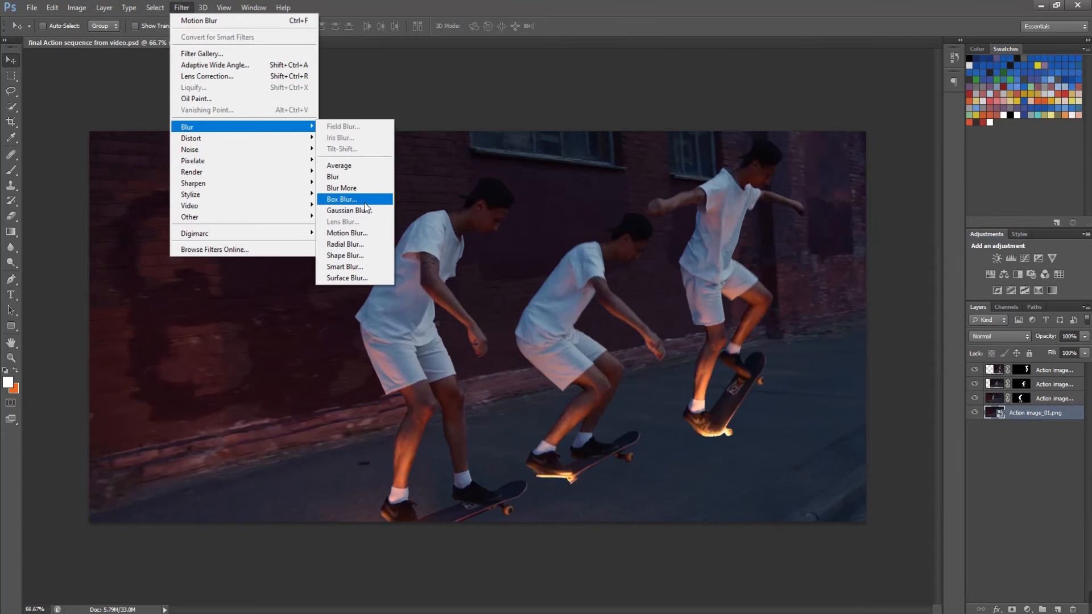
click(349, 211)
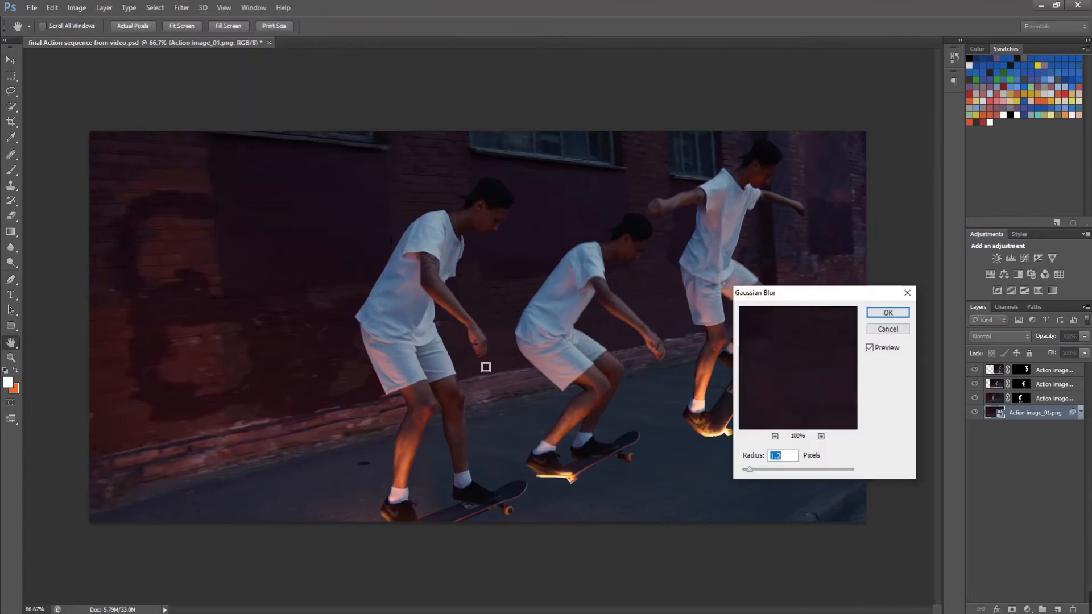
drag(753, 469, 782, 466)
click(766, 400)
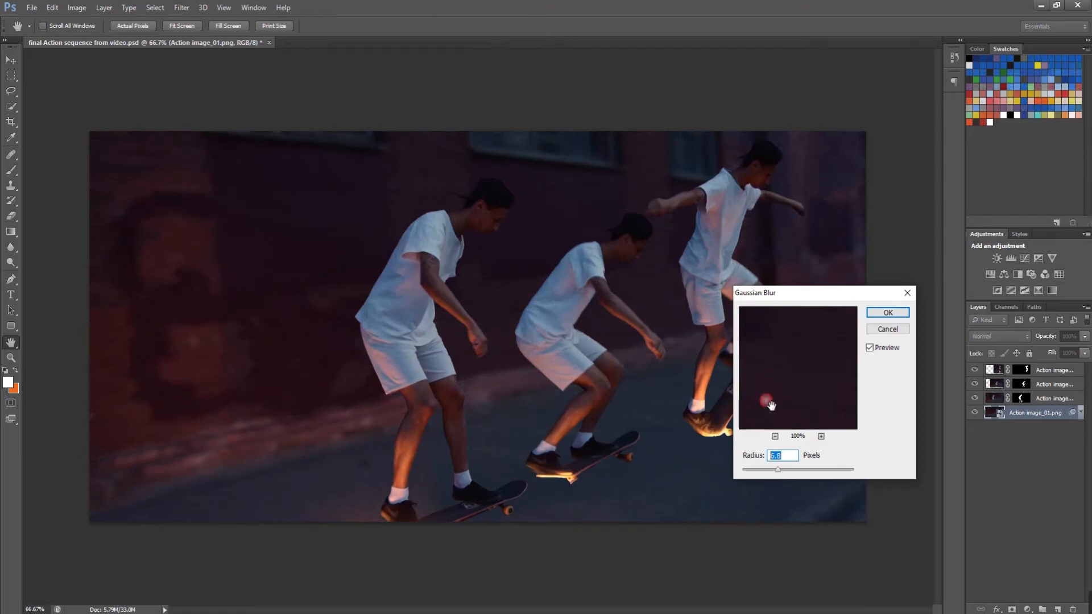
click(896, 312)
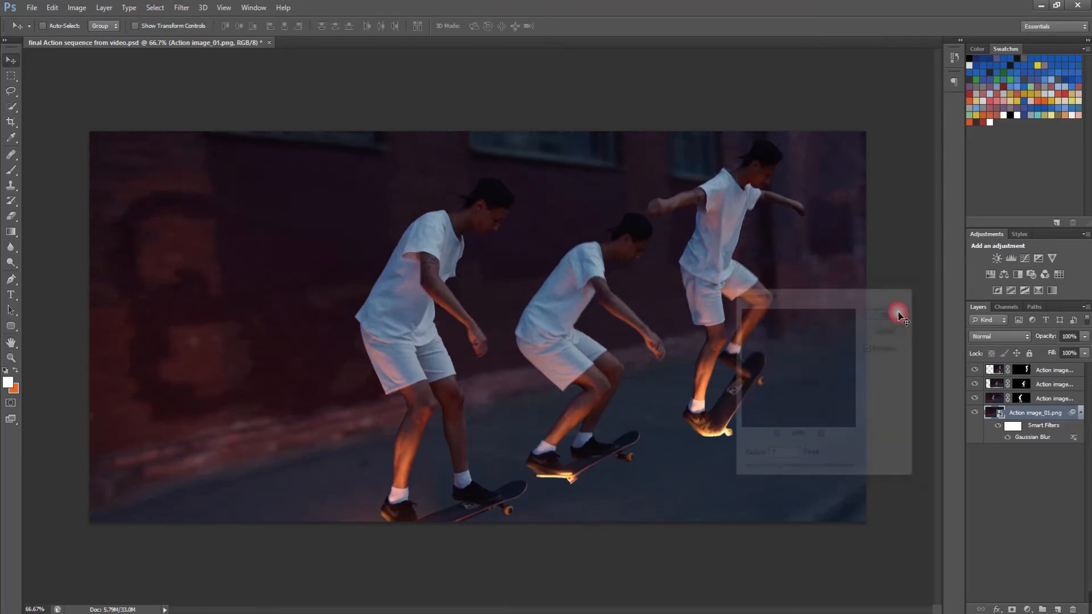
Step: Add a Motion Blur with an angle of 0° and a distance of 49 pixels to the Action image_01.png background
click(183, 8)
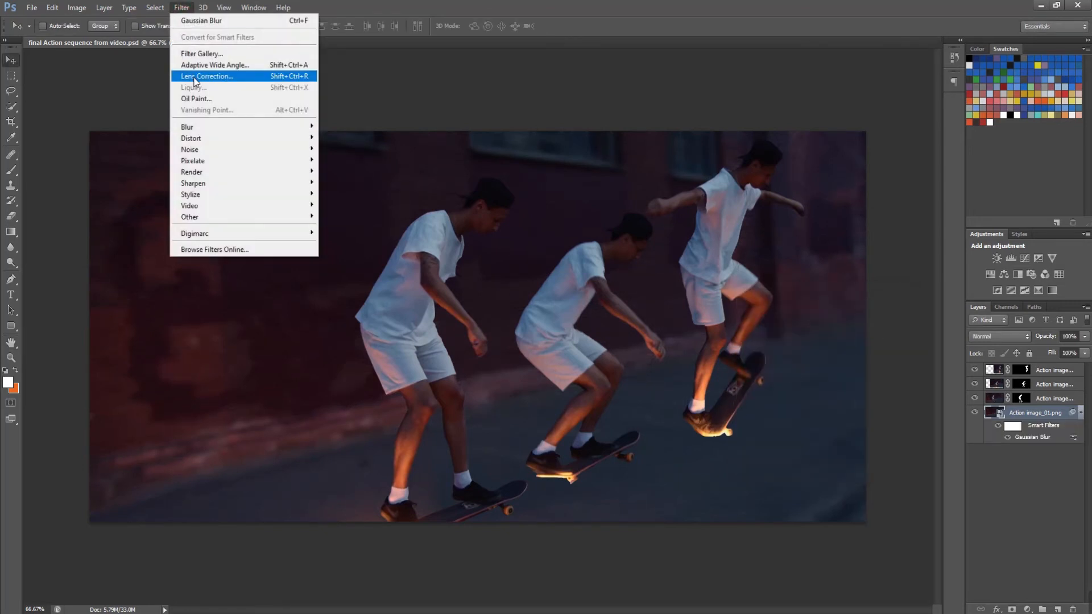
click(475, 60)
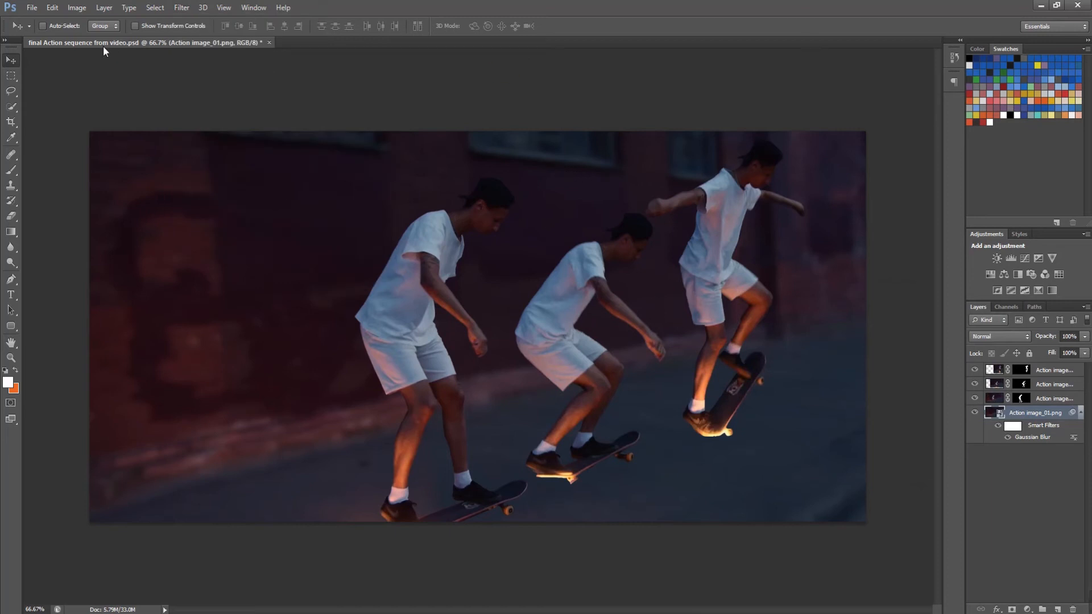
click(178, 11)
mouse_move(237, 127)
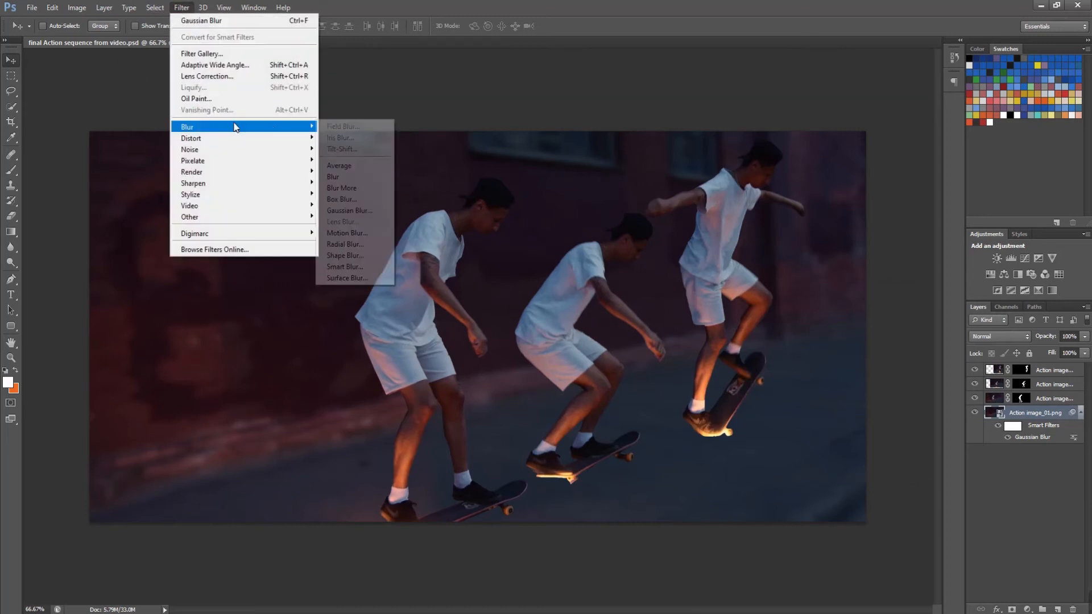
click(363, 233)
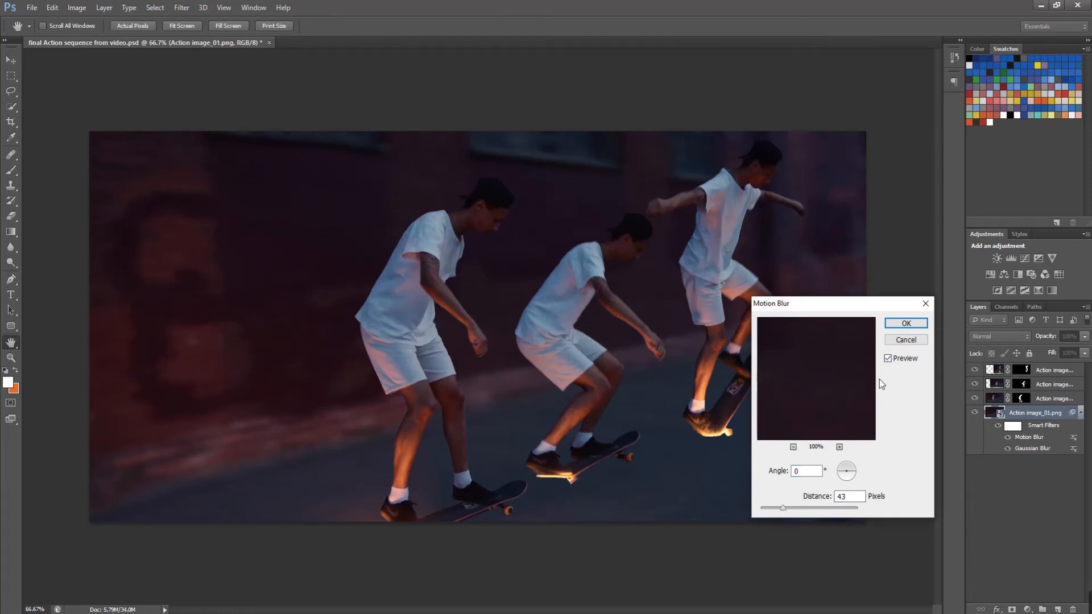
double_click(802, 471)
drag(852, 475, 855, 476)
drag(783, 507, 787, 515)
click(888, 359)
click(906, 323)
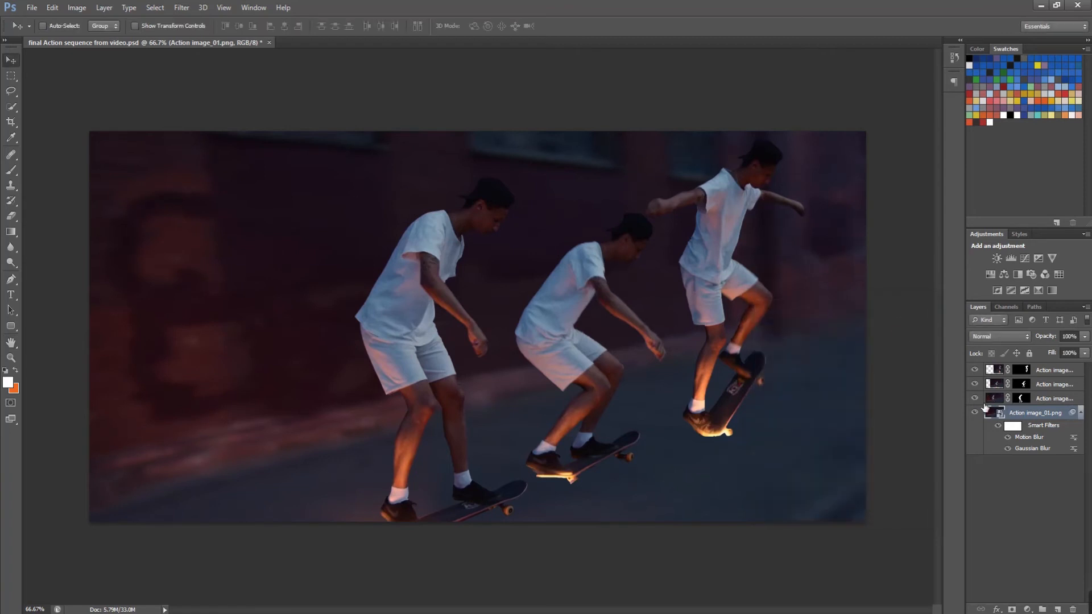
Step: Compare the background with its smart filters off and on, and save the document
click(999, 426)
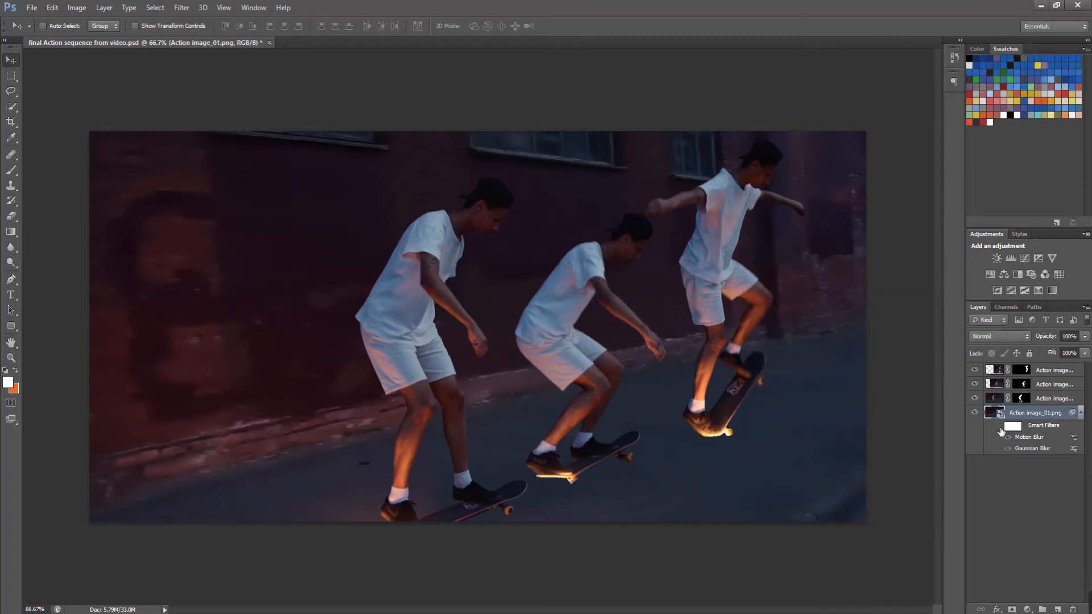
click(998, 427)
key(ctrl+s)
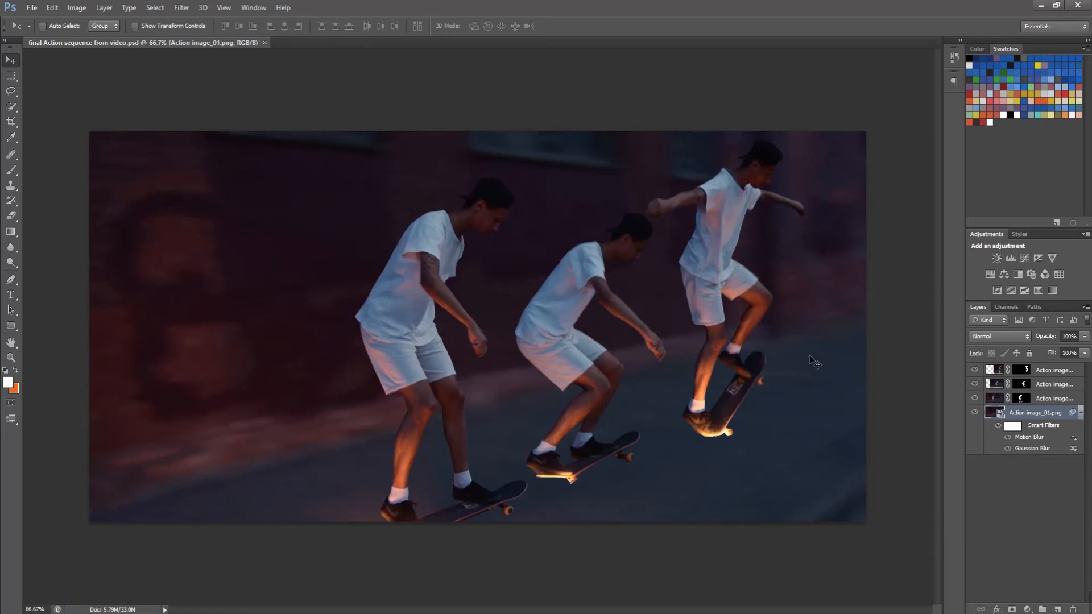
Step: Convert the Action image_01.png copy, Action image_02.png and Action image_03.png layers each to a Smart Object
click(1035, 403)
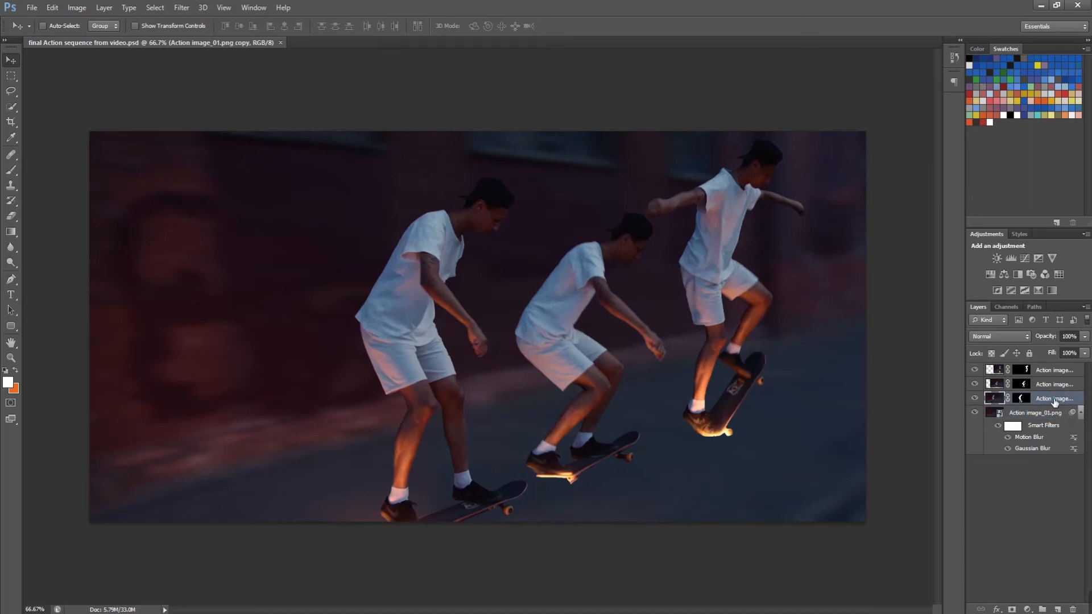
right_click(1051, 400)
click(937, 237)
click(1062, 385)
right_click(1063, 385)
click(978, 235)
click(1052, 370)
right_click(1058, 370)
click(967, 234)
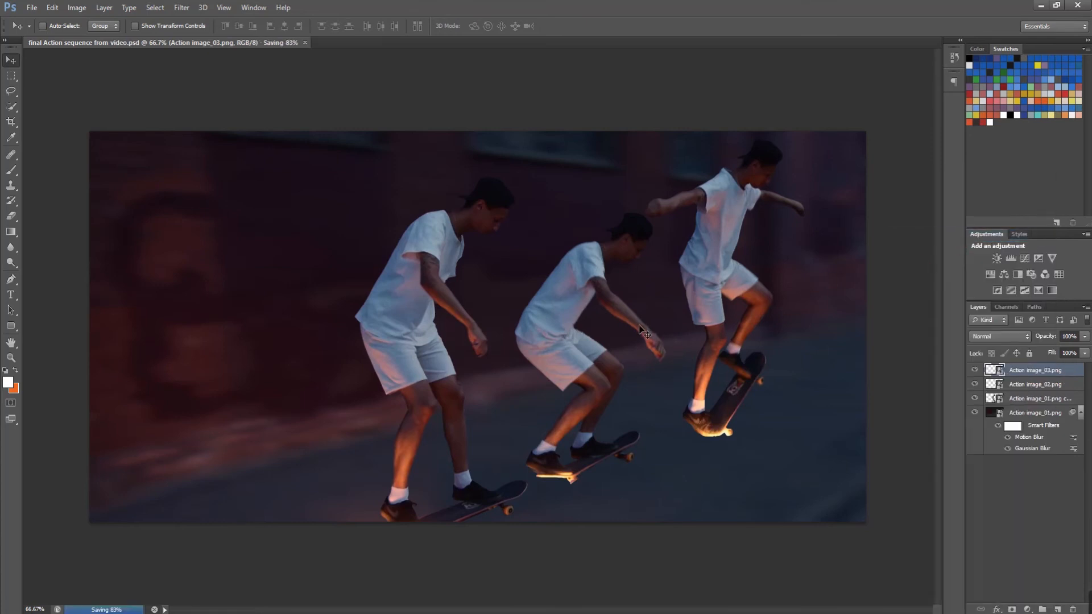
Step: Apply a Gaussian Blur with a radius of 4 pixels to the Action image_03.png layer
click(181, 8)
mouse_move(256, 126)
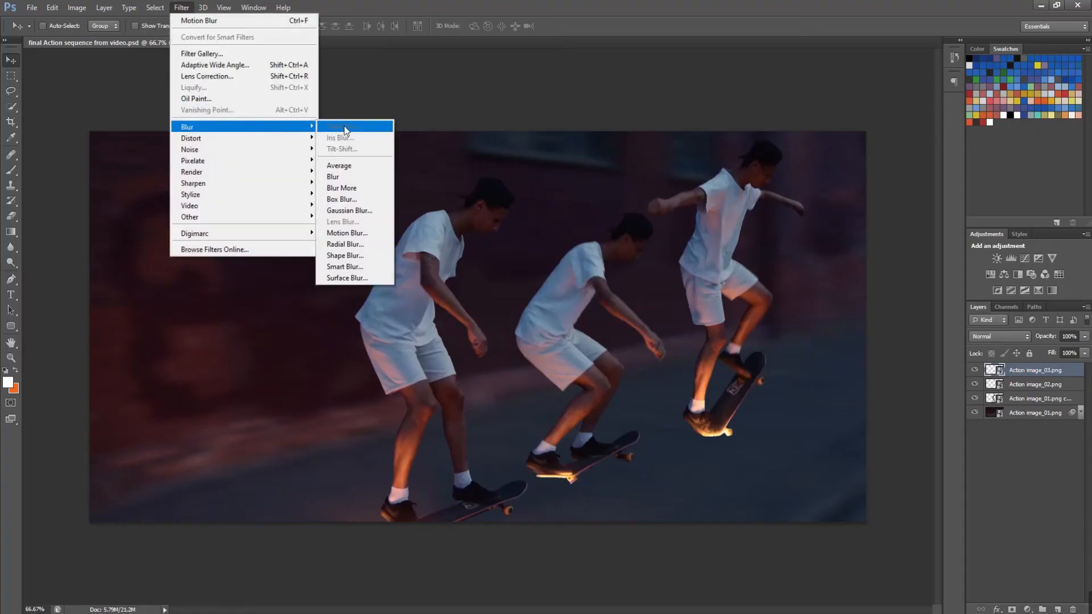
click(348, 210)
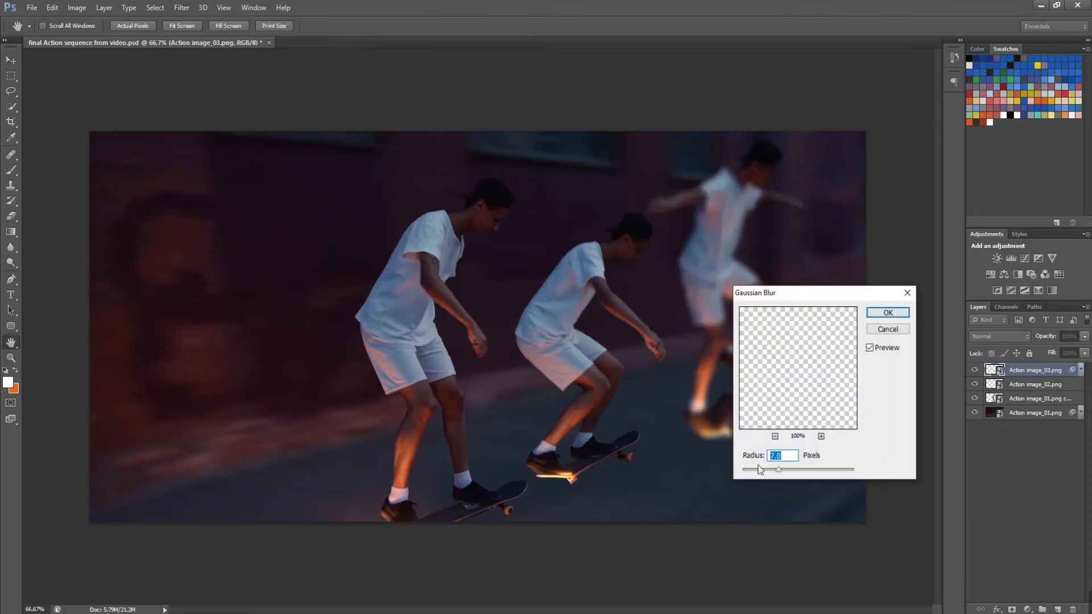
text(3)
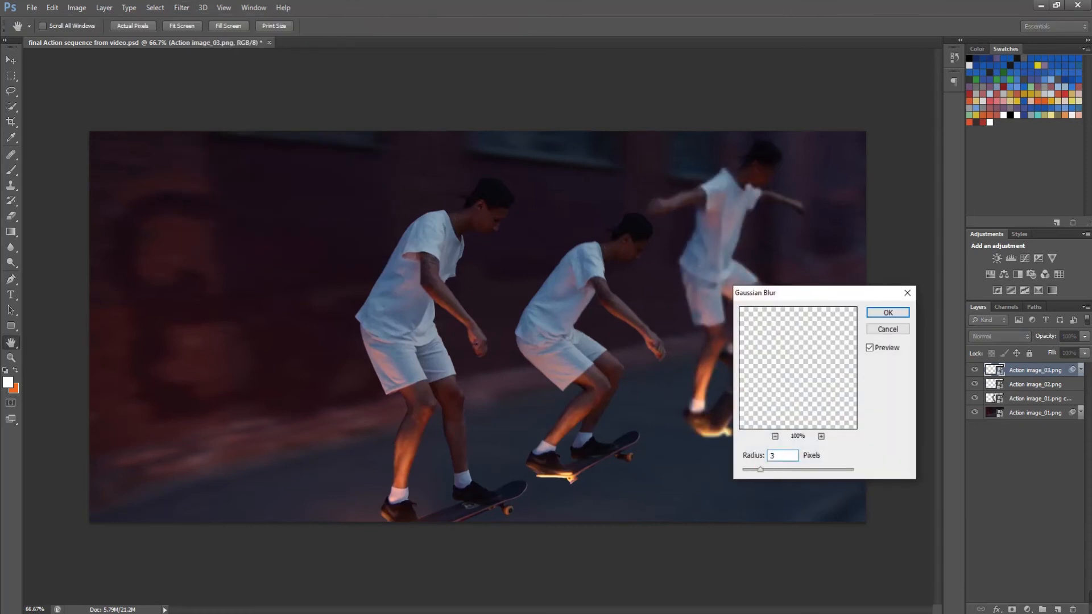
text(4)
click(887, 312)
Step: Add a Motion Blur with an angle of 0° and a distance of 15 pixels to the Action image_03.png layer
click(182, 7)
mouse_move(202, 129)
click(344, 233)
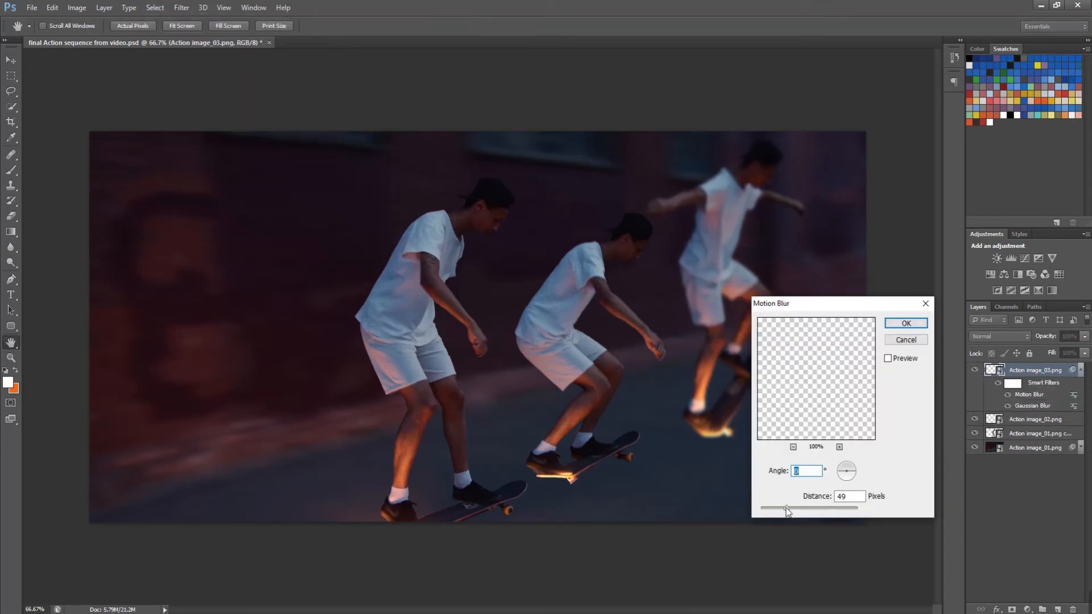
click(888, 358)
click(823, 494)
text(10)
key(Return)
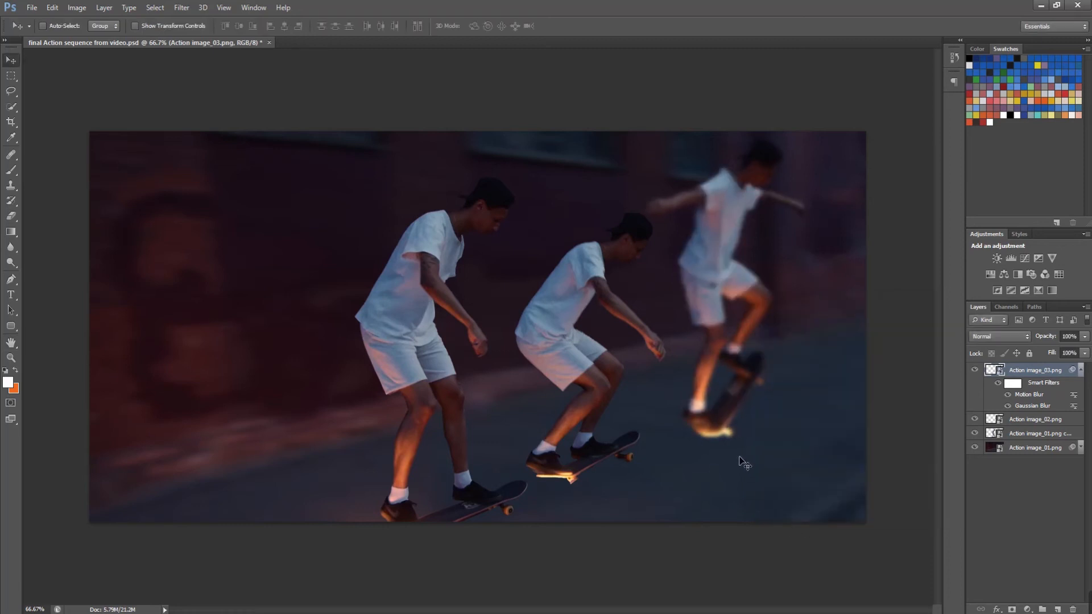
double_click(1029, 395)
drag(768, 507, 778, 509)
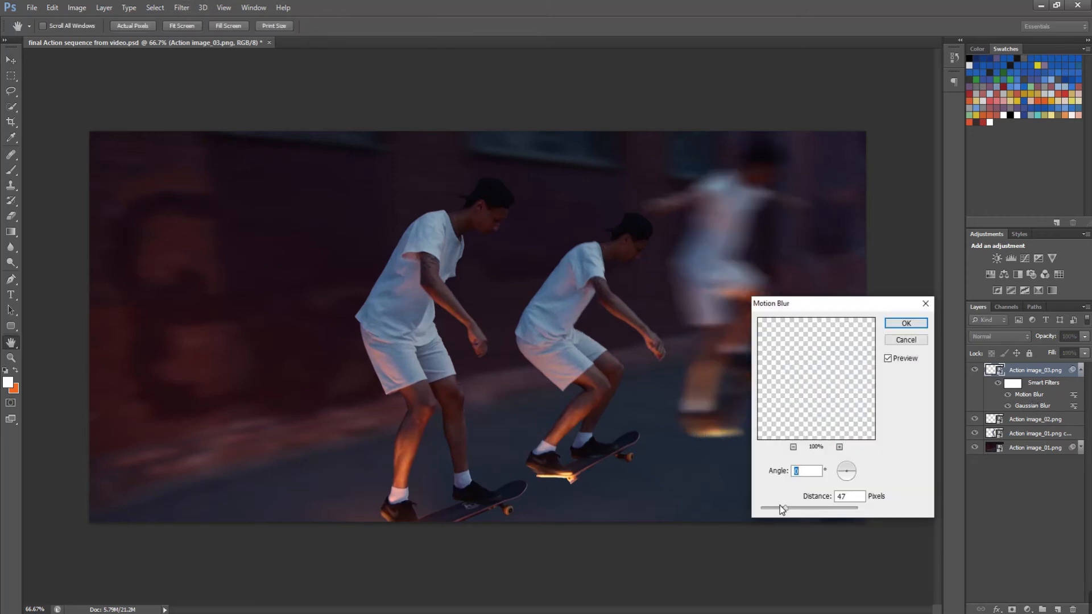
key(ctrl+z)
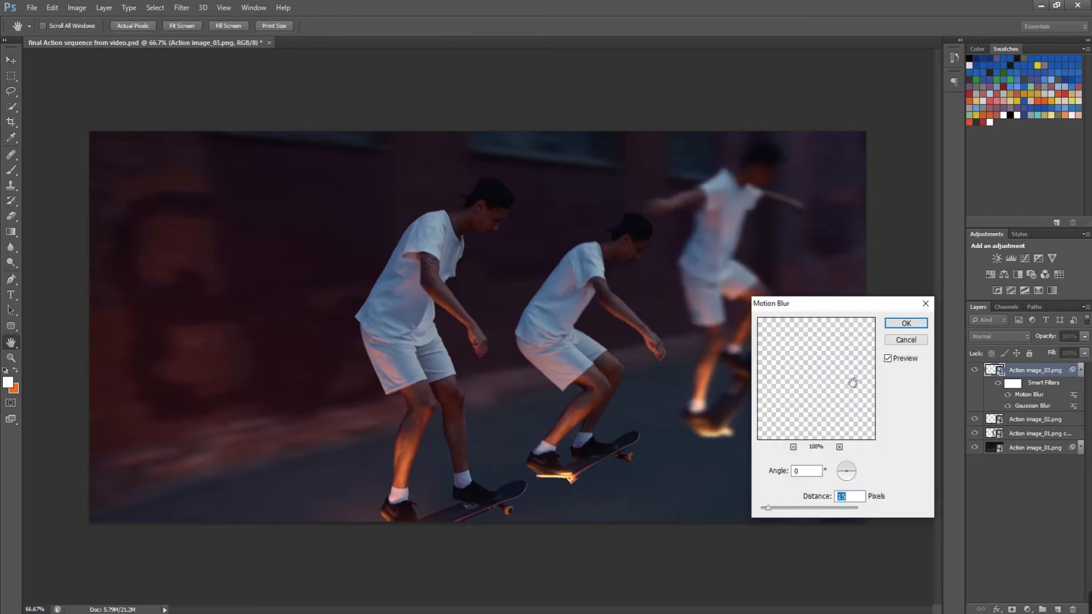
click(905, 323)
click(1080, 370)
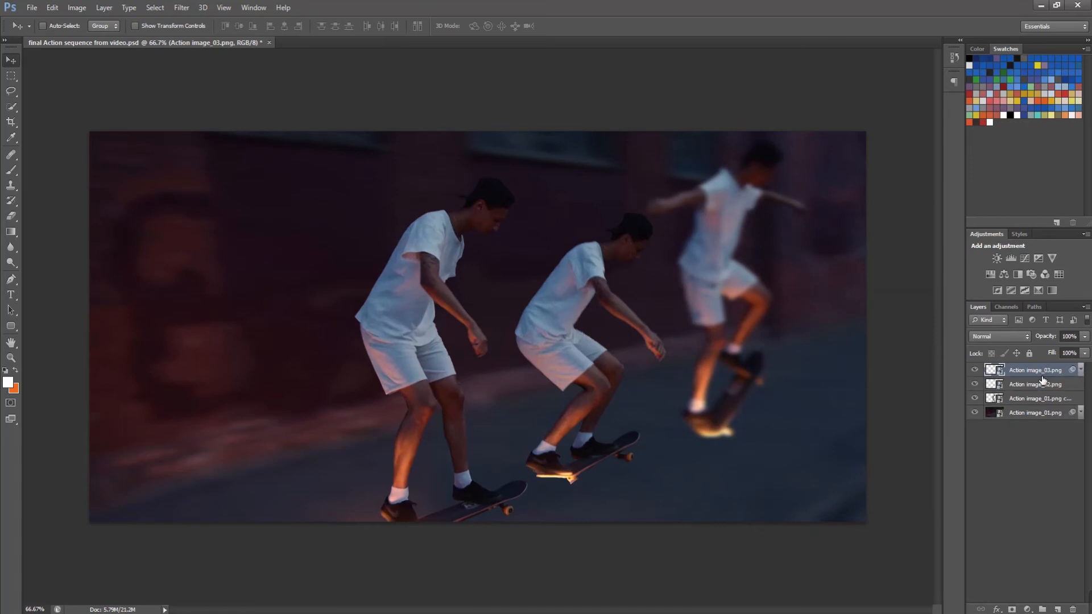
Step: Duplicate the Action image_03.png layer and set the copy's Motion Blur to an angle of about 18° and a distance of 406 pixels
key(ctrl+j)
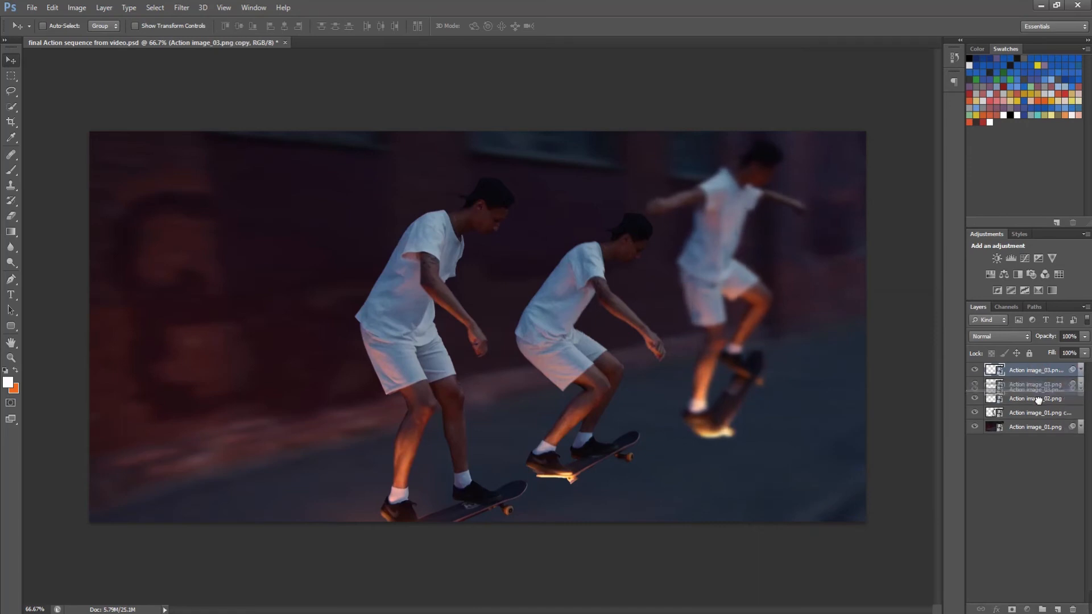
click(1080, 370)
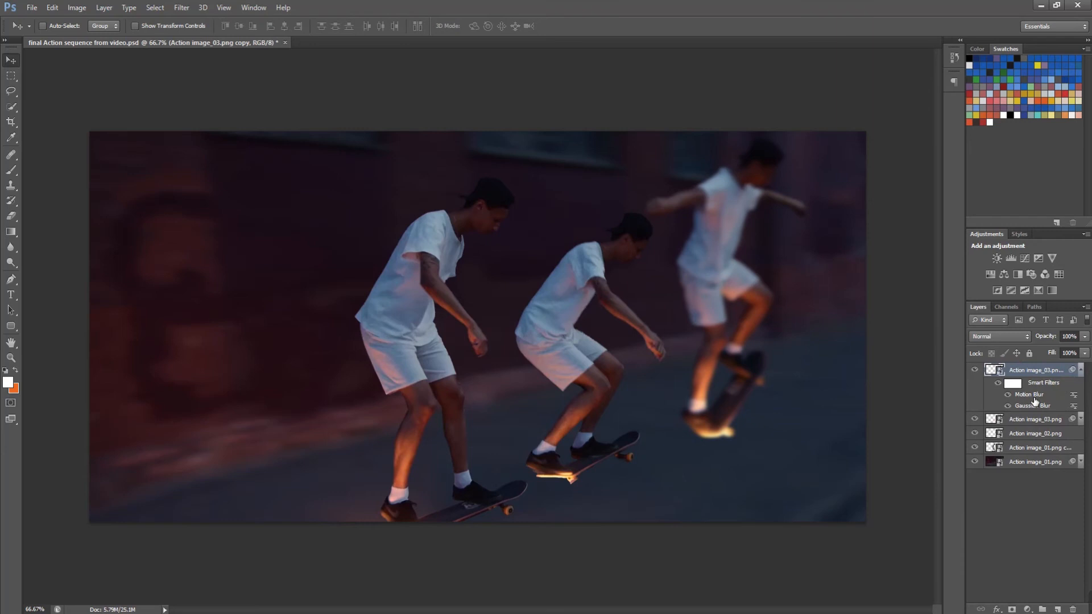
double_click(1030, 394)
drag(769, 510, 828, 508)
drag(838, 301, 876, 336)
drag(892, 509, 894, 503)
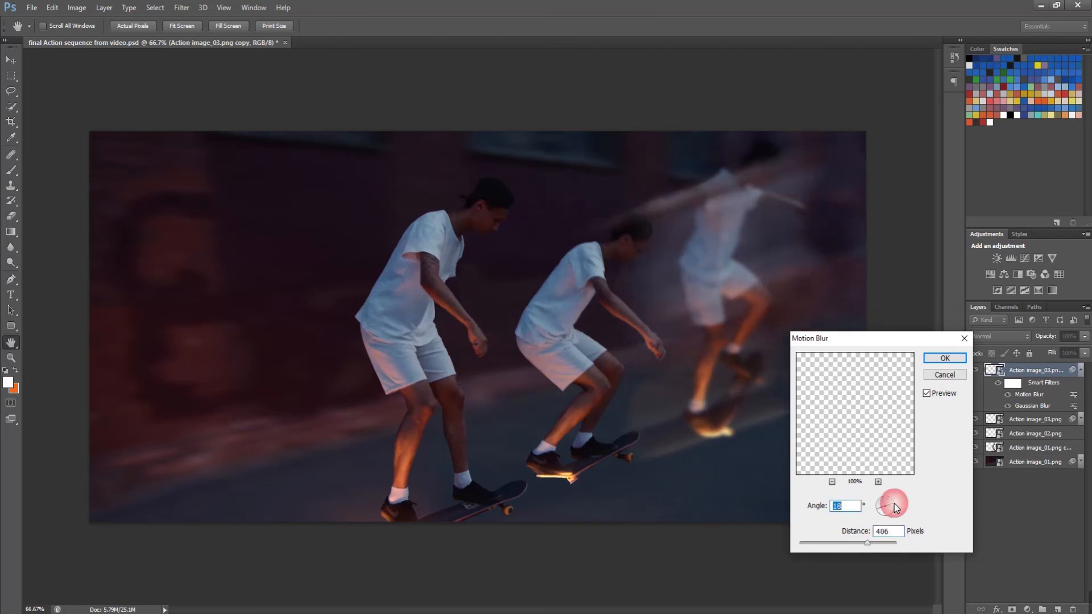
click(944, 358)
Step: Lower the Action image_03.png copy's opacity to 56% and place it beneath the Action image_03.png layer
click(1085, 336)
drag(1069, 350, 1055, 355)
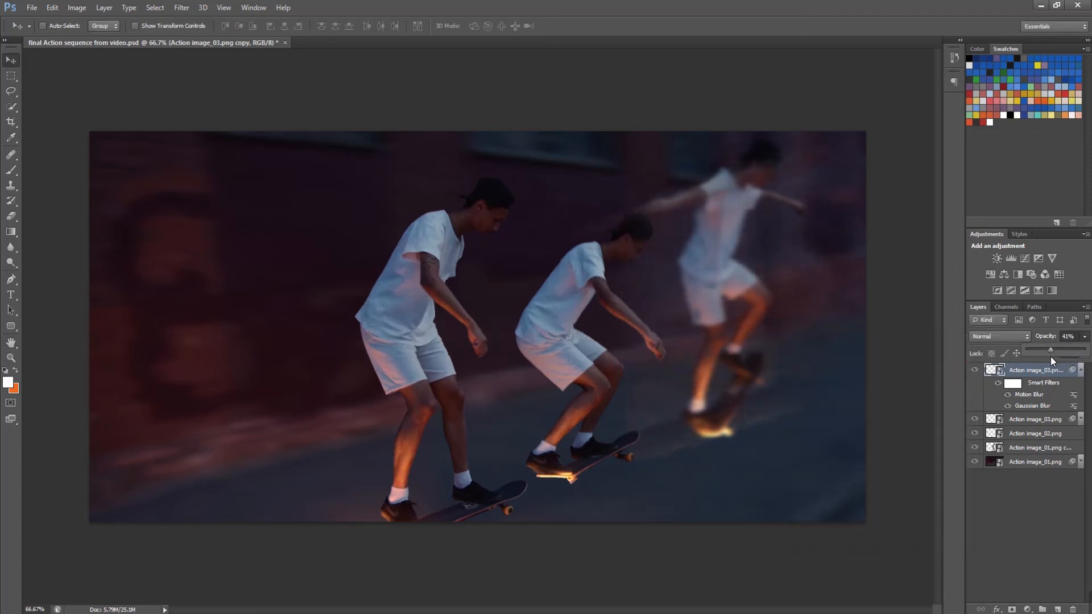
click(1036, 365)
drag(1036, 365, 1032, 431)
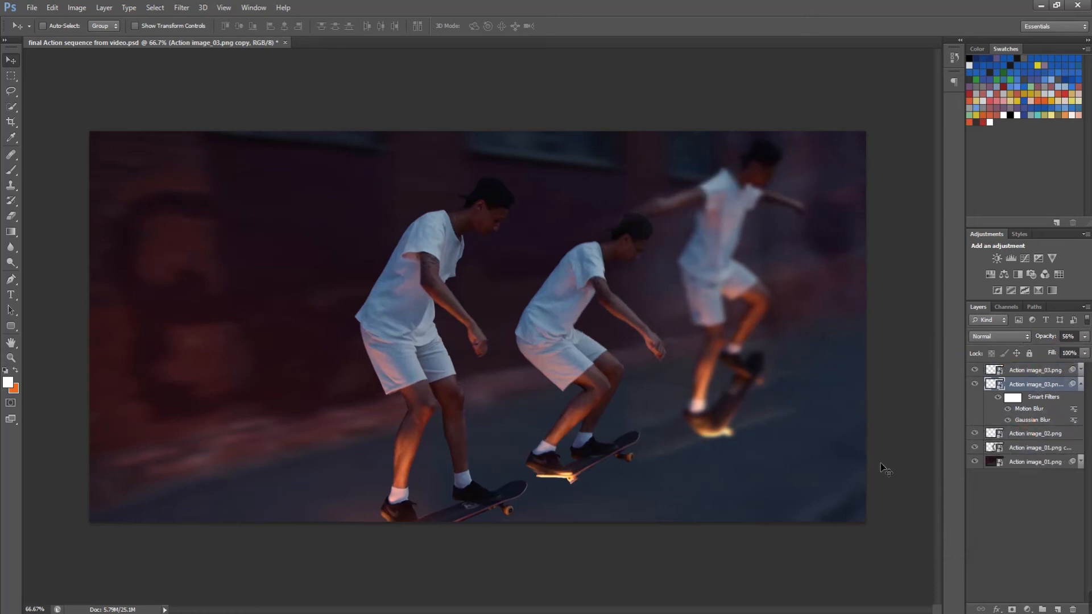
Step: Group the Action image_03.png layer with its copy, then make the Action image_02.png layer active
click(1080, 384)
click(1034, 371)
shift+click(1034, 388)
key(ctrl+g)
click(975, 369)
click(975, 370)
click(1031, 384)
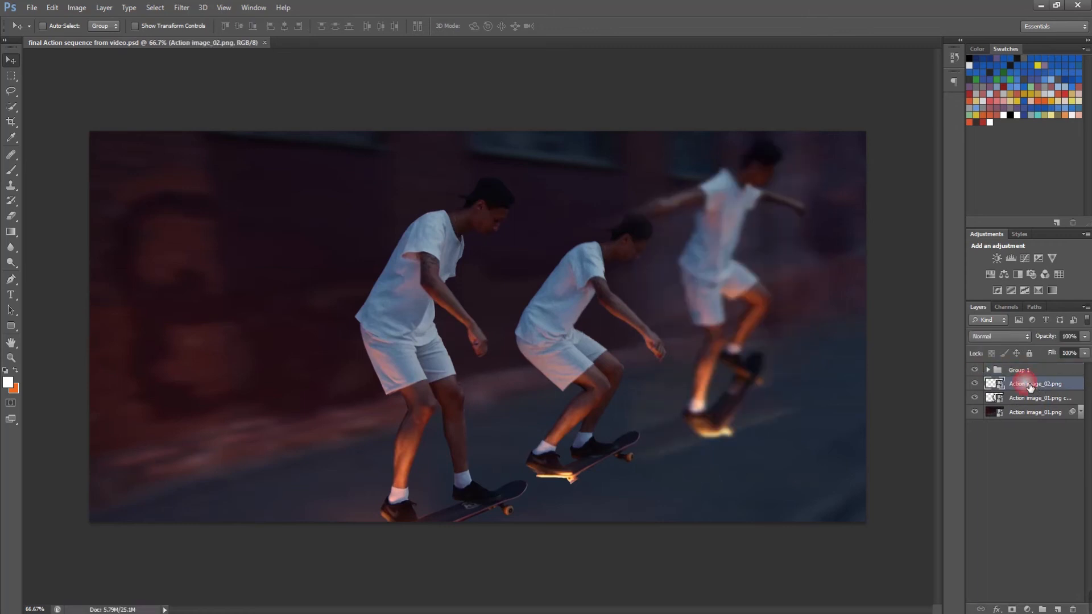
Step: Apply a Gaussian Blur with a radius of 2 pixels to the Action image_02.png layer
click(181, 7)
mouse_move(227, 105)
click(358, 202)
text(2)
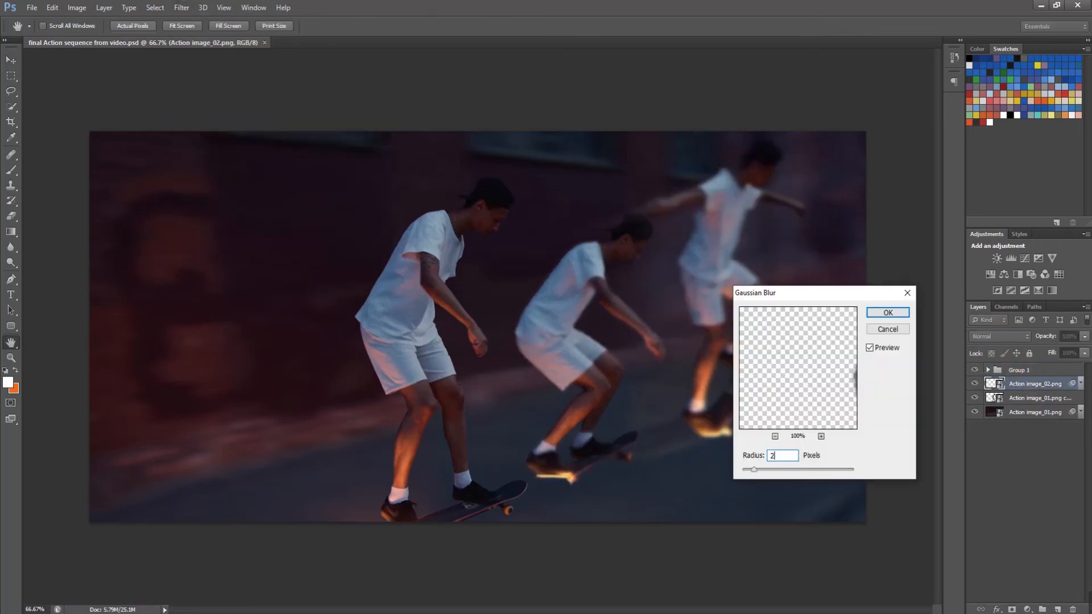
key(Return)
Step: Add a Motion Blur to the Action image_02.png layer, then duplicate the layer and adjust the duplicate's Motion Blur
click(181, 7)
click(358, 243)
drag(807, 543, 865, 543)
key(Return)
key(ctrl+j)
double_click(1037, 409)
click(945, 358)
Step: Lower the opacity of the Action image_02.png duplicate, group it with the Action image_02.png layer, and save the document
click(1084, 337)
drag(1083, 350, 1048, 432)
click(1080, 384)
click(1080, 383)
shift+click(1035, 385)
key(ctrl+g)
key(ctrl+s)
Step: Build a faded Motion Blur trail beneath the masked Action image_01.png copy layer from a duplicate, and group the two layers
click(1032, 397)
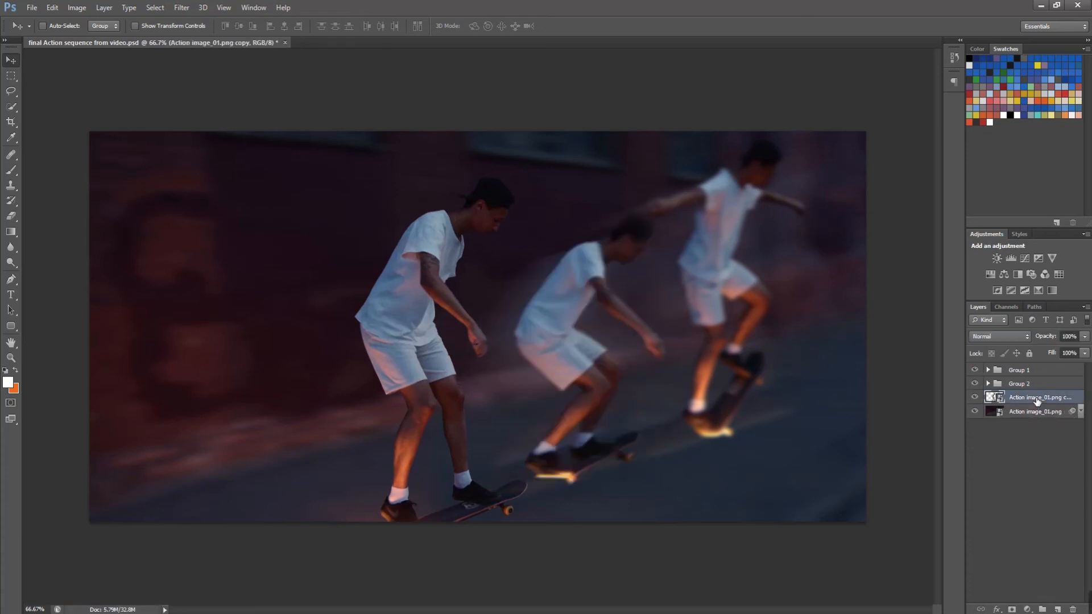
key(ctrl+j)
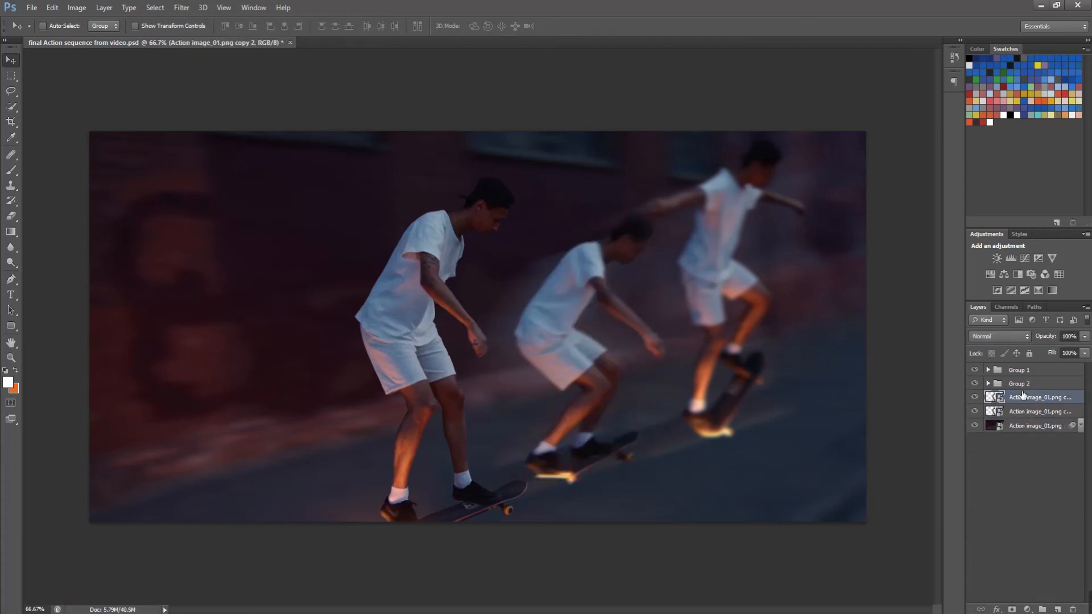
click(181, 8)
mouse_move(193, 114)
click(375, 233)
mouse_move(851, 544)
mouse_down()
mouse_move(883, 547)
mouse_move(842, 561)
mouse_up()
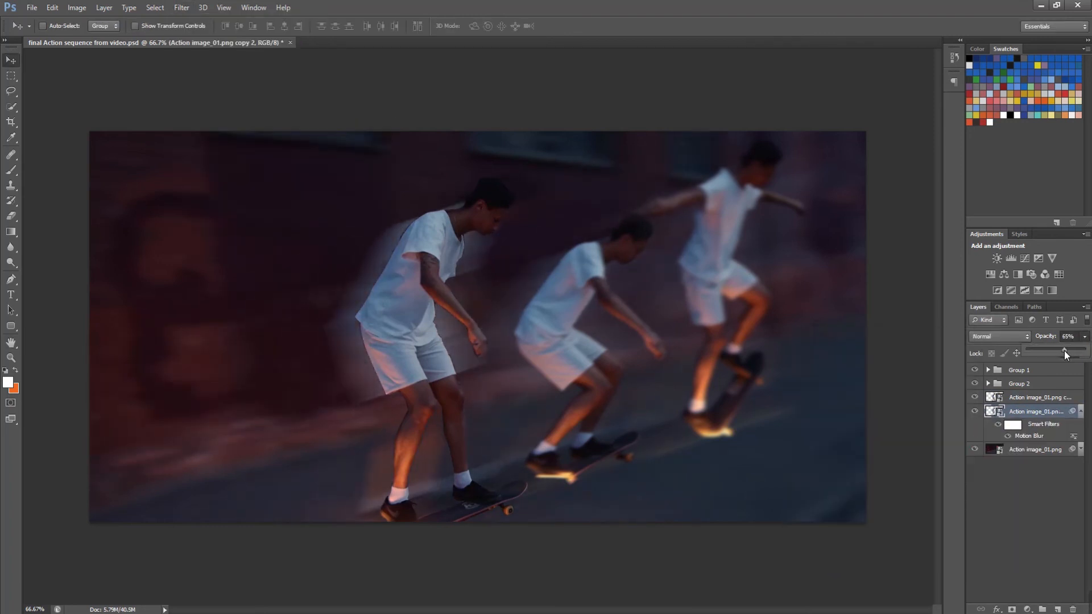
shift+click(1035, 397)
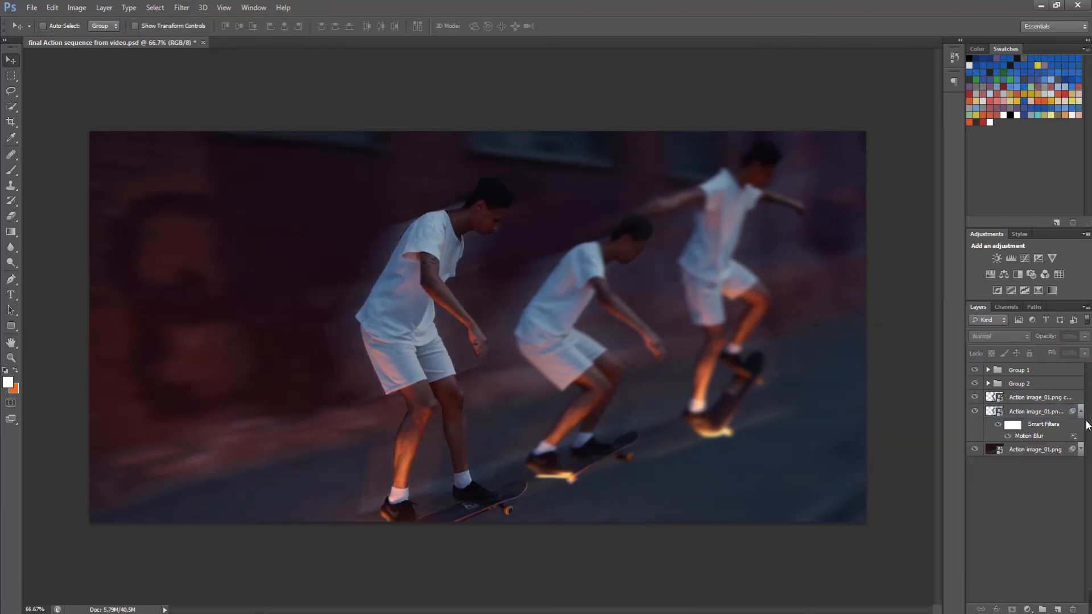
key(ctrl+g)
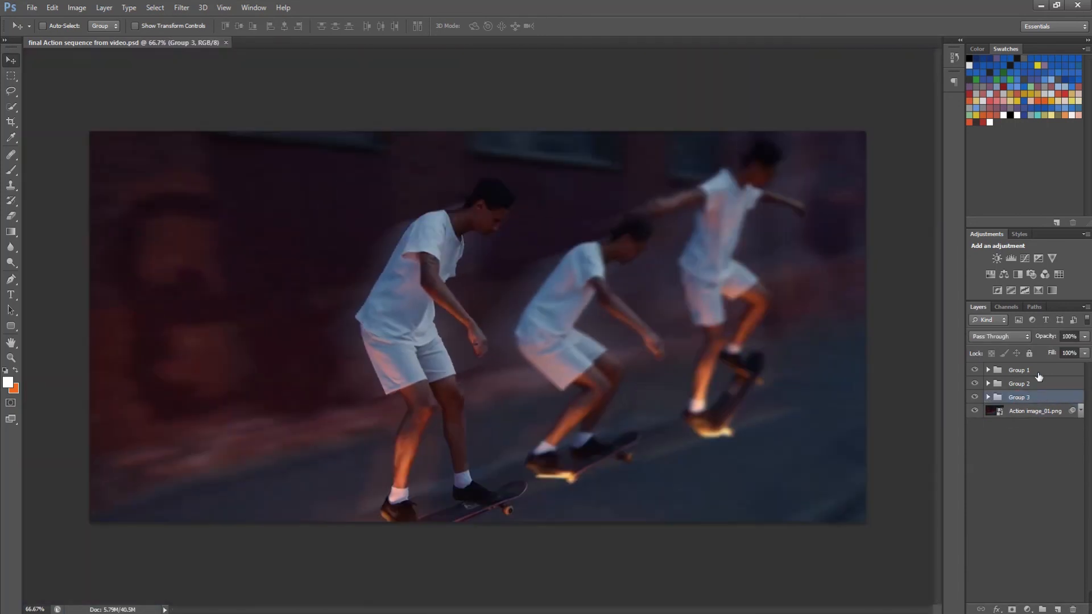
Step: Set the opacity of Group 1 to 90% and of Group 2 to 80%, then save the document
click(1017, 370)
click(1085, 336)
drag(1083, 351, 1067, 350)
click(1059, 339)
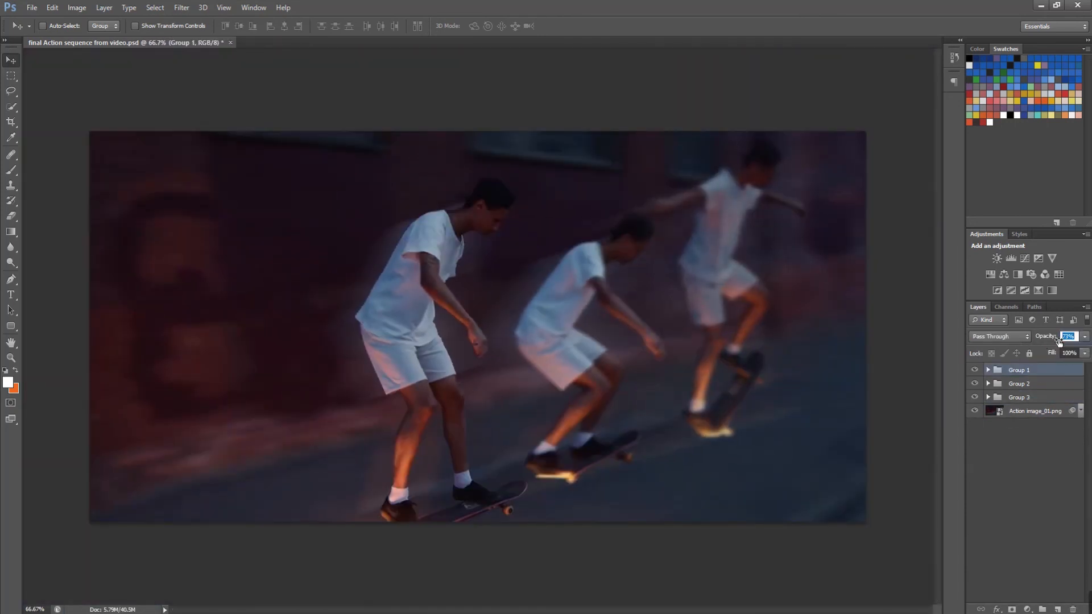
text(90)
click(1059, 386)
click(1055, 338)
text(80)
key(Return)
key(ctrl+s)
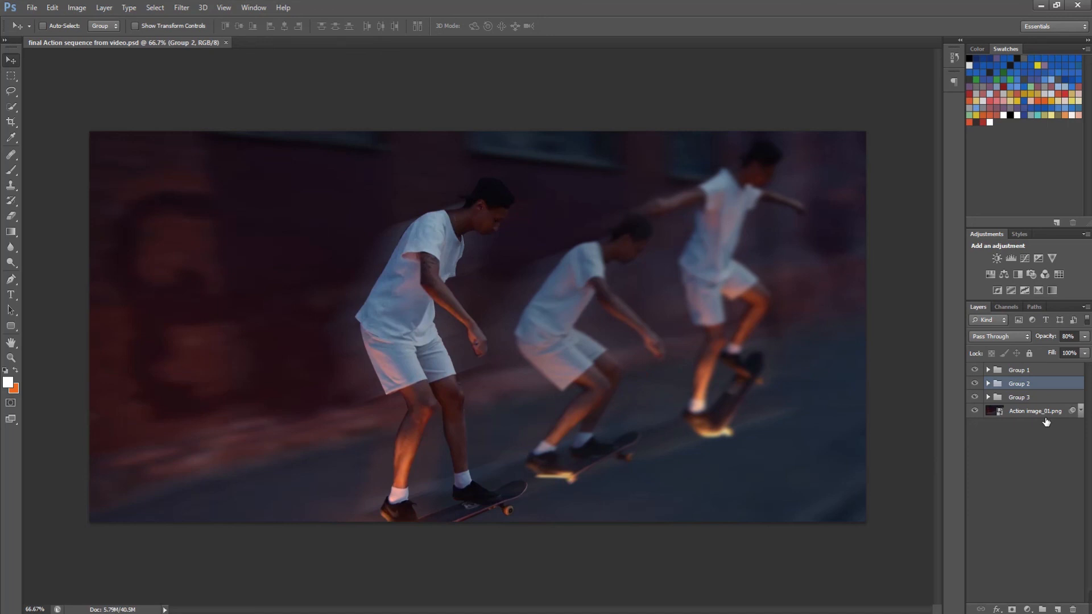
Step: Add a Brightness/Contrast adjustment above all groups with Brightness 93 and Contrast 7, compare the image without it, and save
click(1017, 446)
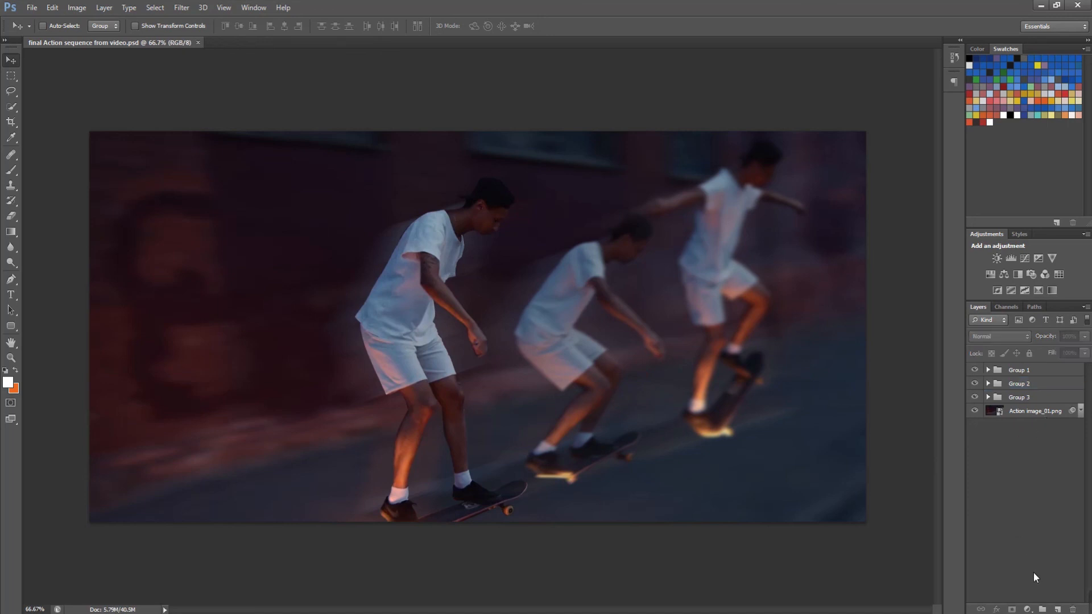
click(1028, 609)
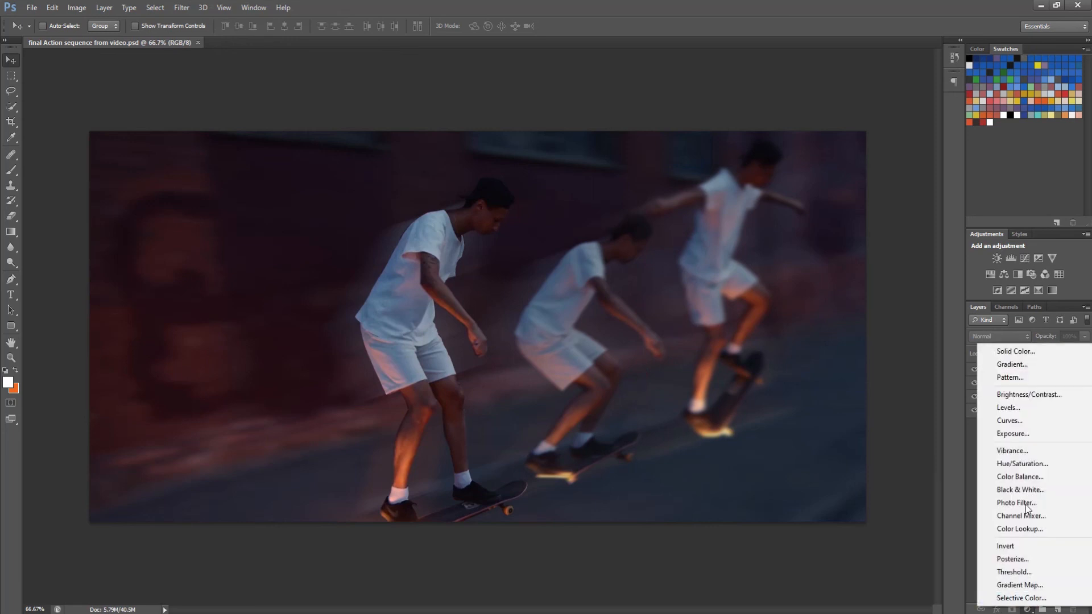
click(1027, 396)
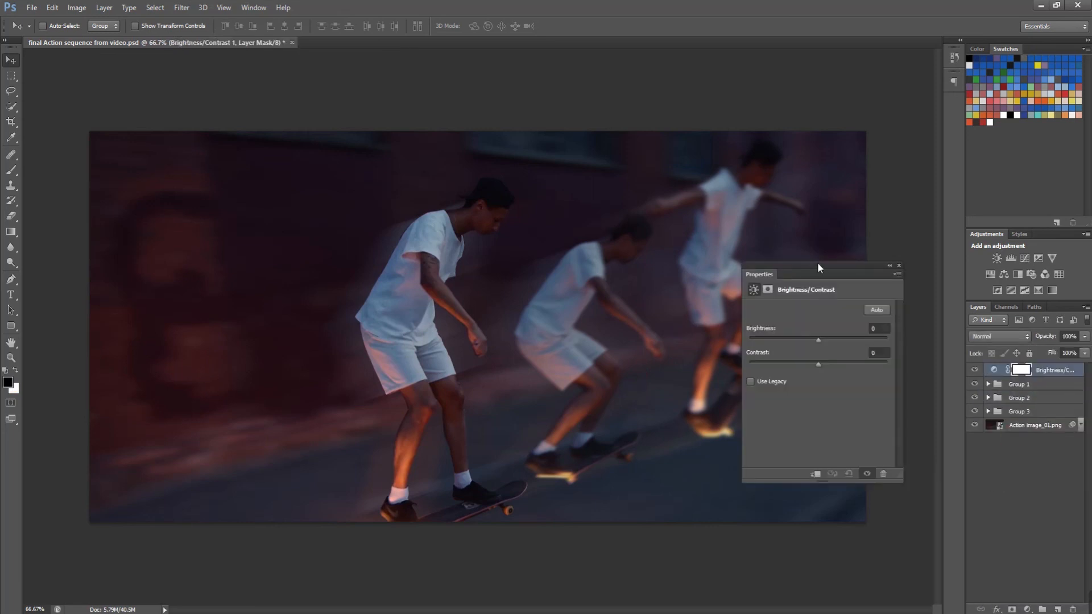
drag(817, 265, 826, 291)
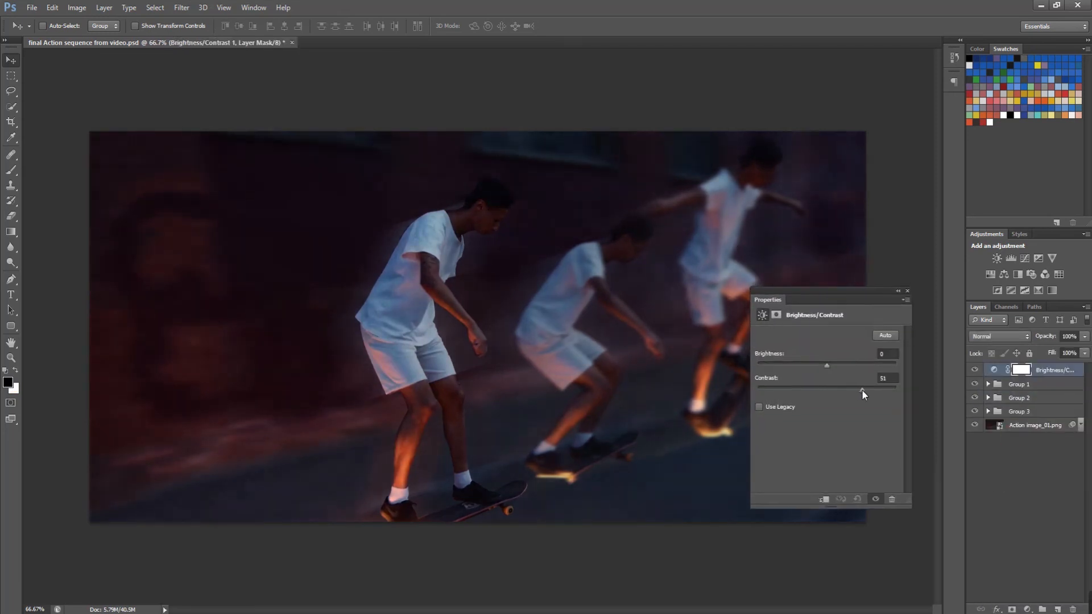
mouse_move(850, 391)
mouse_down()
mouse_move(840, 364)
mouse_move(881, 354)
mouse_move(837, 396)
mouse_up()
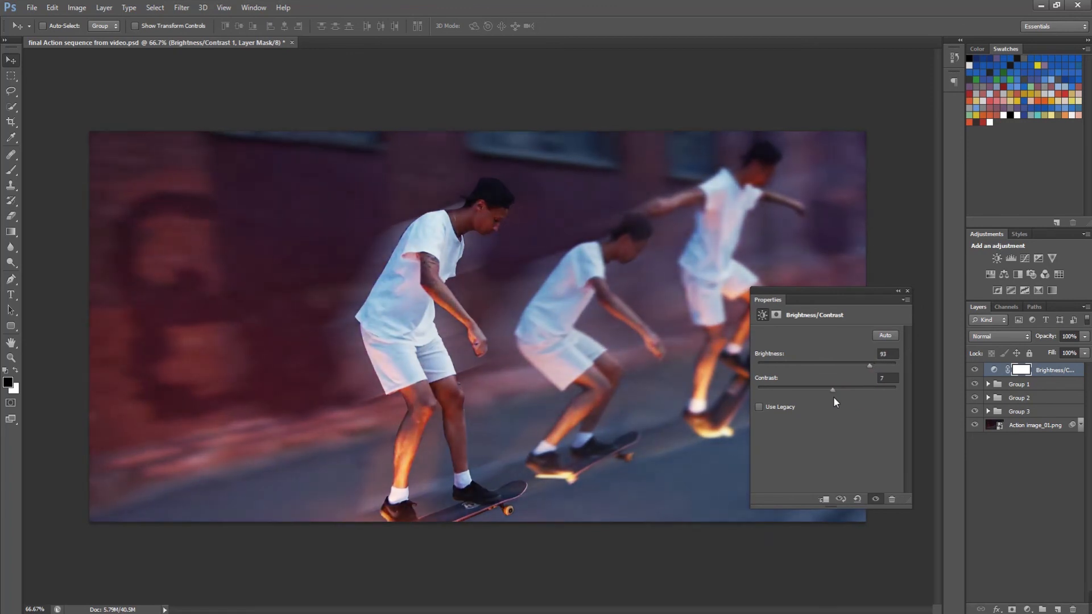
click(898, 292)
click(974, 371)
click(975, 370)
key(ctrl+s)
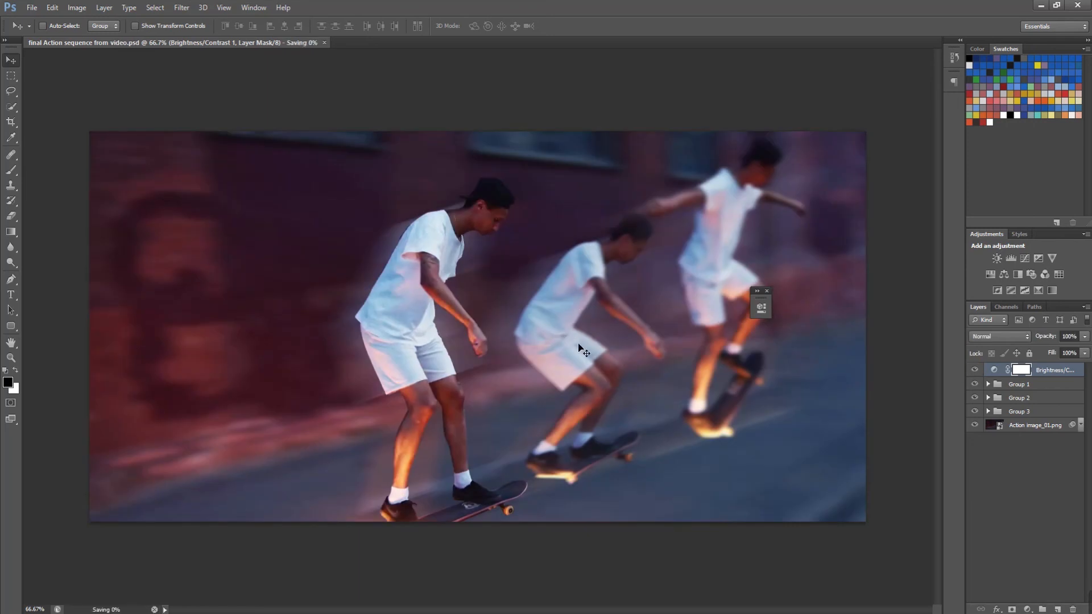
Step: Add a Vibrance adjustment layer with Vibrance +75 and Saturation -14, then save the document
click(1027, 609)
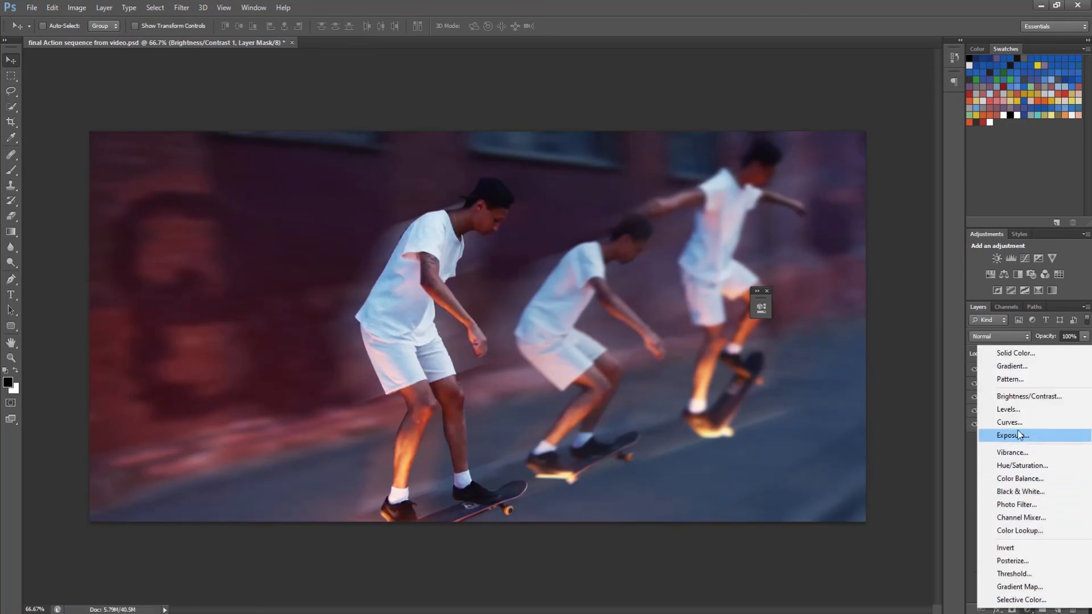
click(1012, 454)
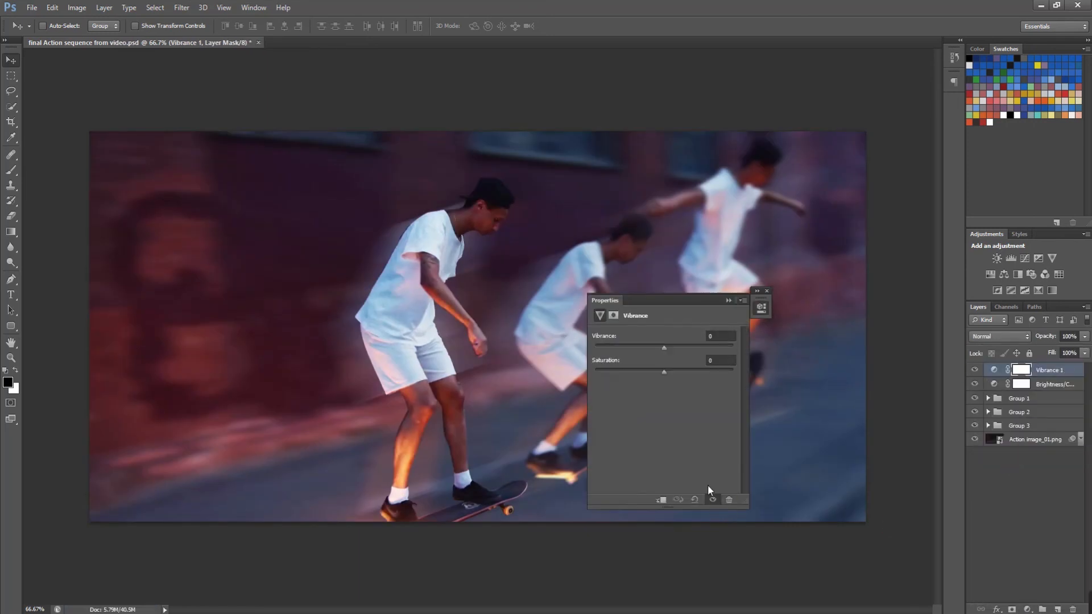
drag(664, 348, 716, 348)
mouse_move(664, 371)
mouse_down()
mouse_move(688, 368)
mouse_move(643, 378)
mouse_up()
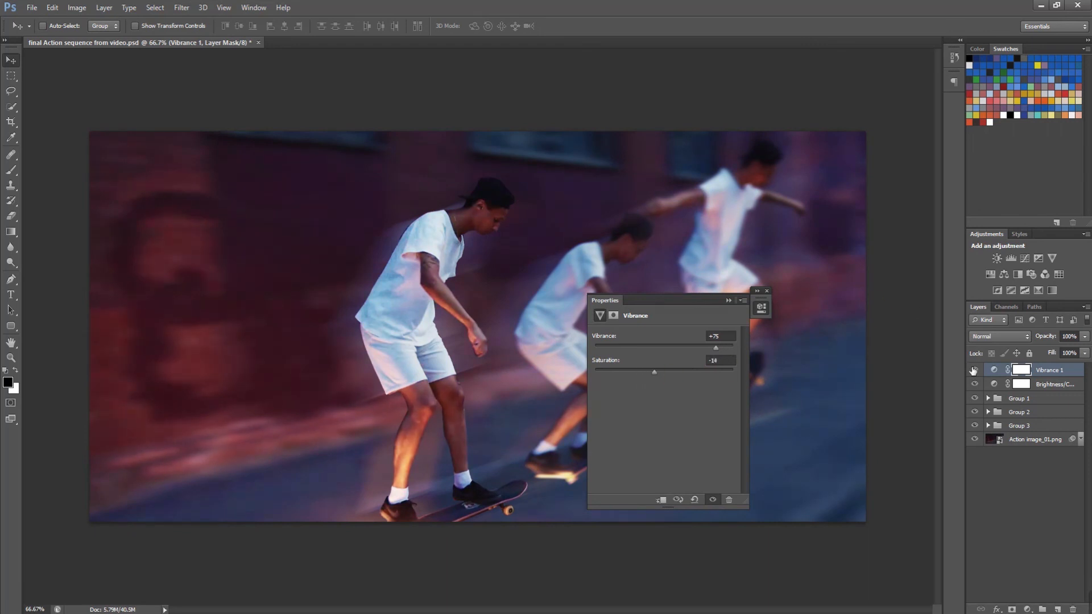
click(728, 334)
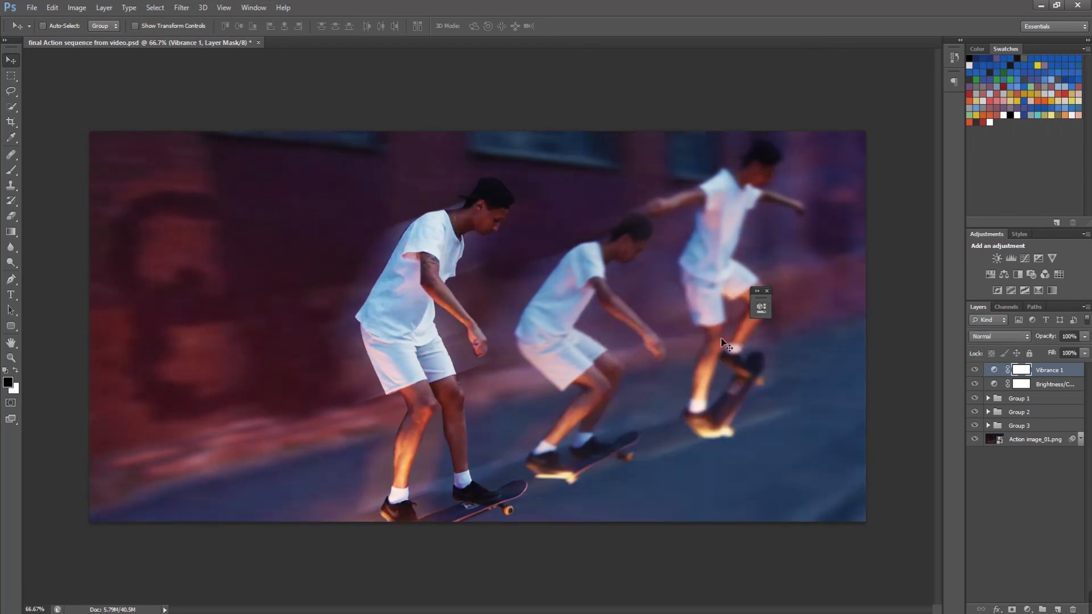
key(ctrl+s)
Step: Add a Curves adjustment layer that lifts the RGB midtones and highlights while holding the shadows near the diagonal, and save
click(1027, 609)
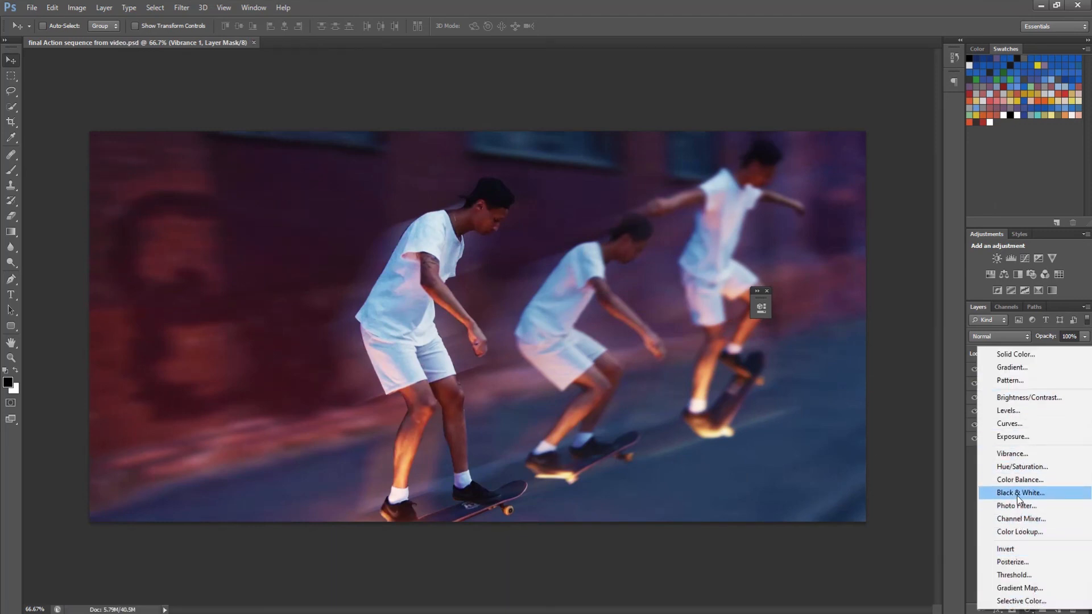
click(1018, 423)
drag(669, 300, 775, 351)
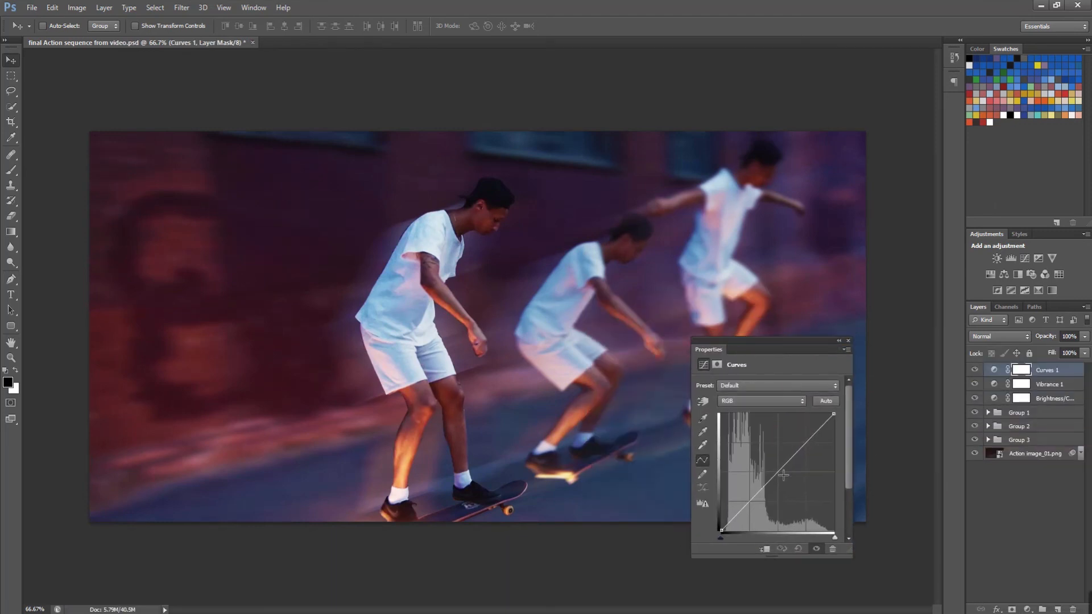
drag(783, 475, 752, 506)
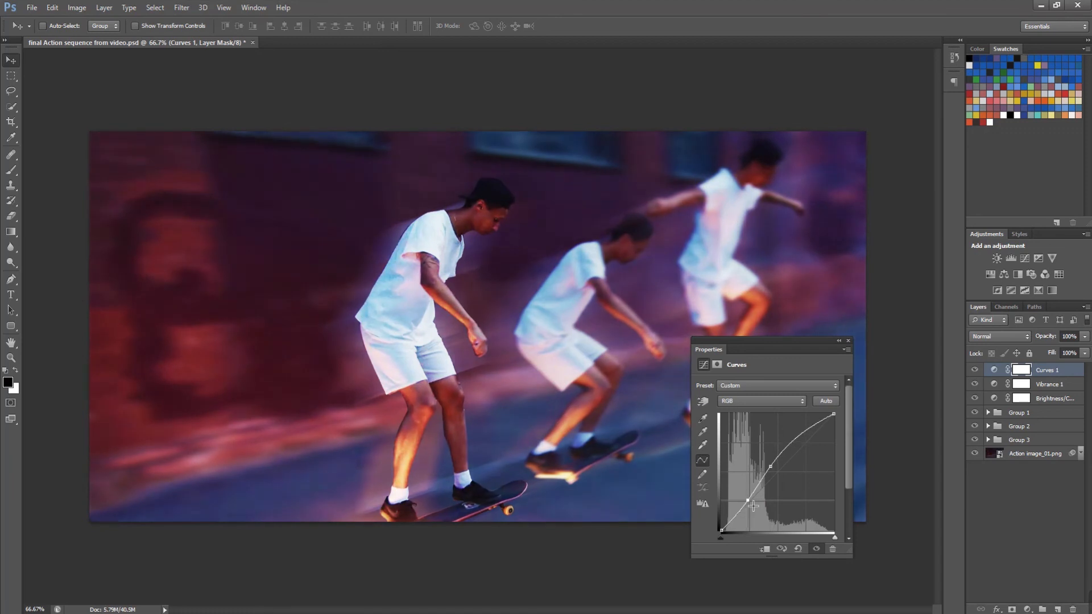
click(839, 341)
key(ctrl+s)
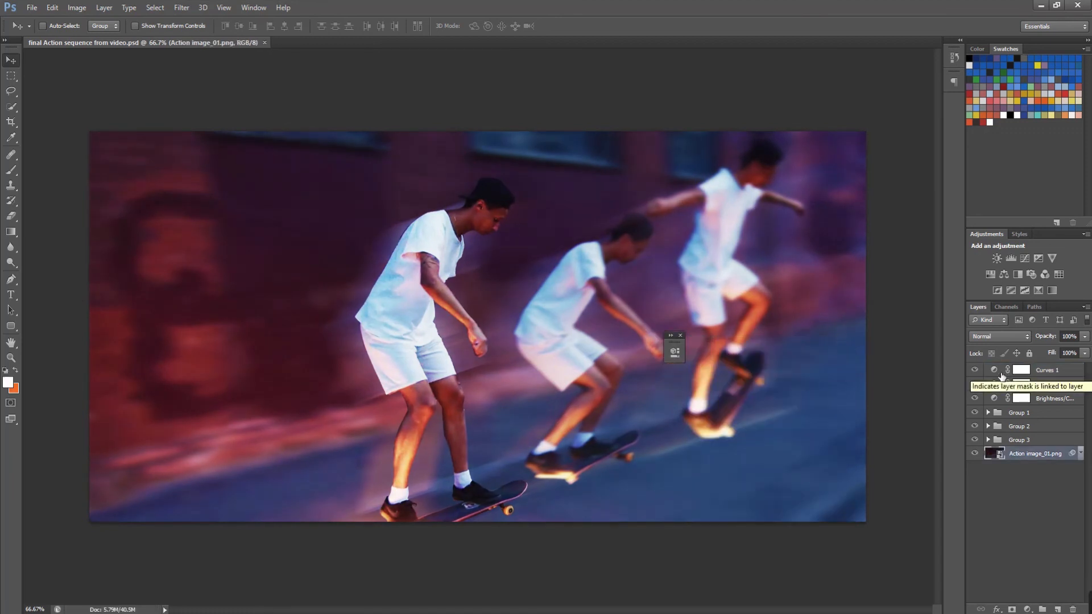
Step: Refine the Curves 1 adjustment into a slight S-curve by pulling down its shadow point, then save the document
double_click(995, 370)
drag(587, 469, 562, 501)
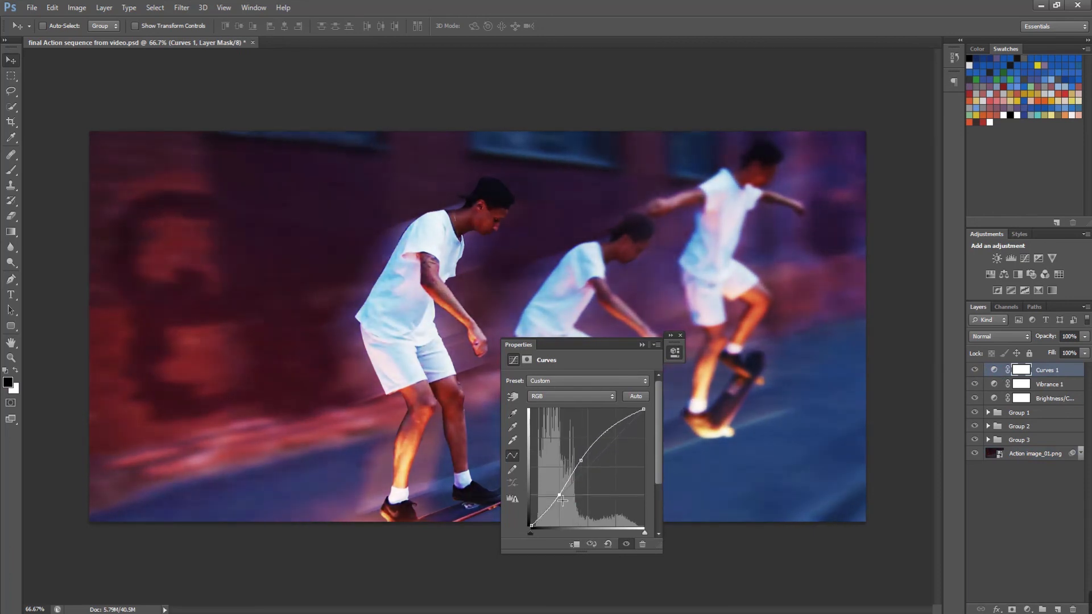
click(642, 345)
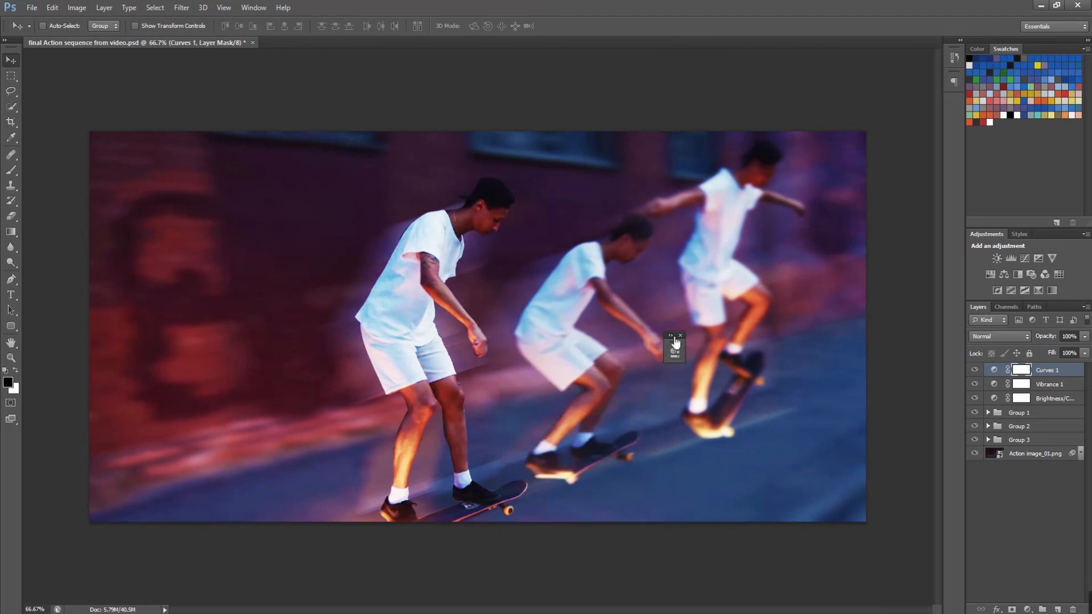
click(675, 341)
click(821, 335)
key(ctrl+s)
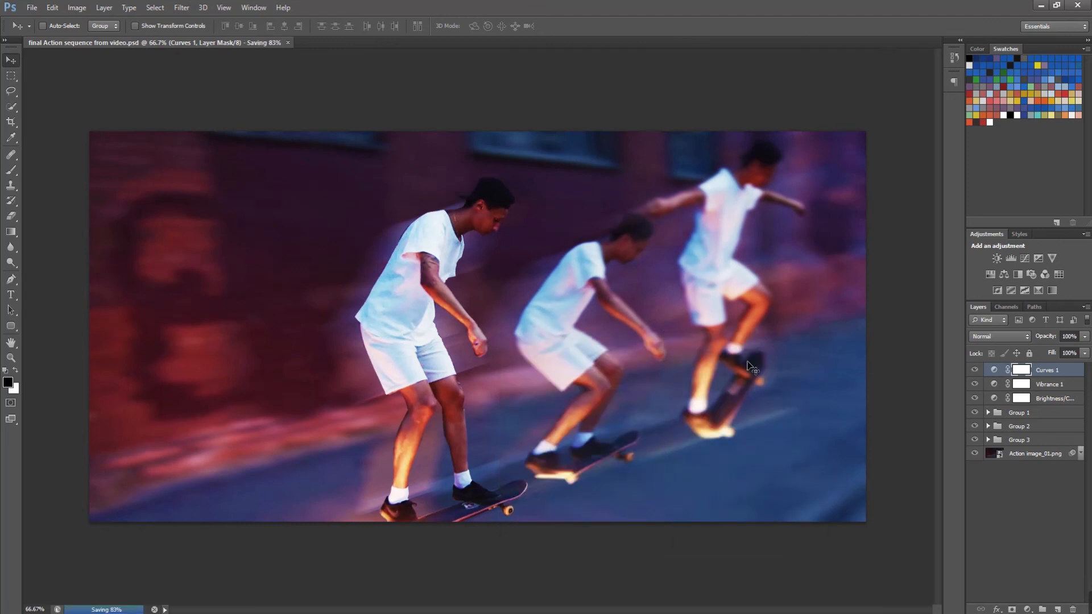